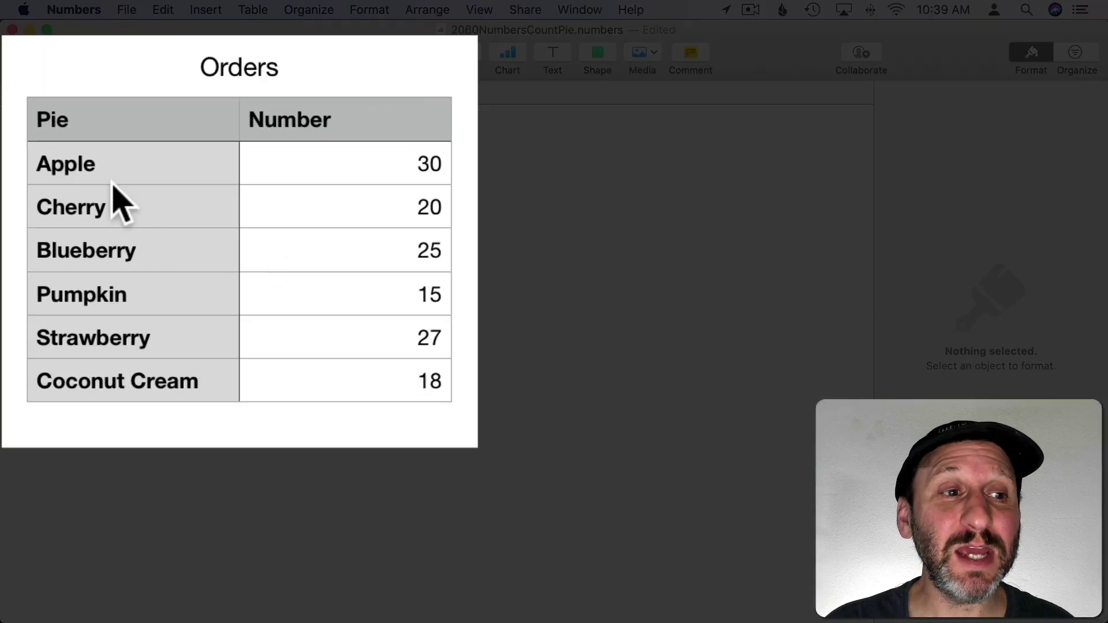
# Review the Orders rows: Apple 30, Cherry 20, Blueberry 25
pyautogui.click(109, 168)
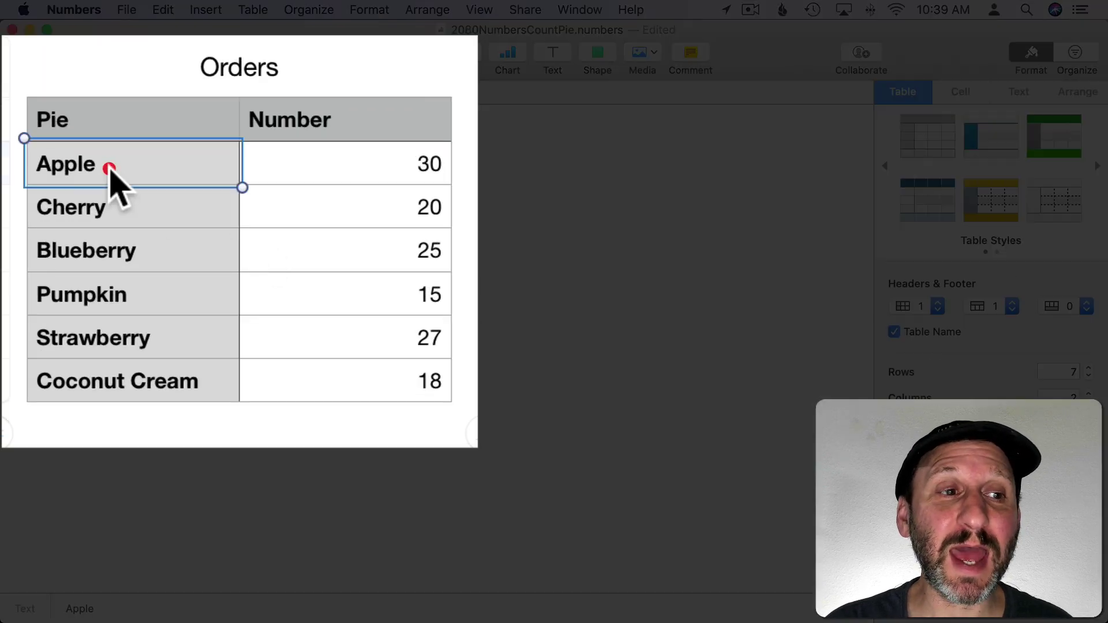
pyautogui.click(112, 208)
pyautogui.click(112, 247)
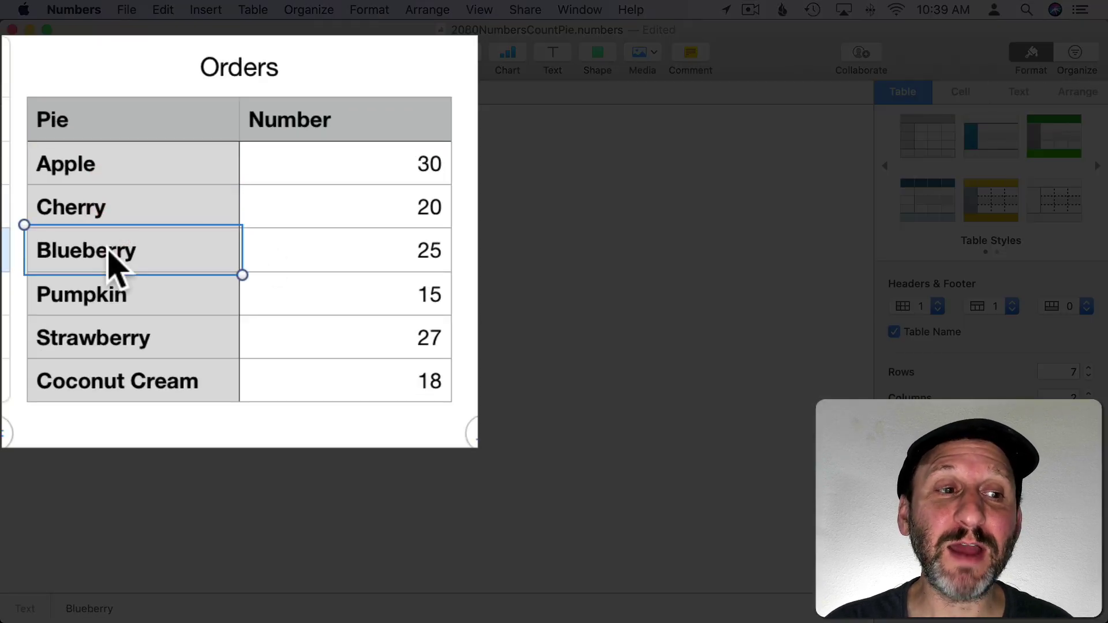
pyautogui.click(355, 163)
pyautogui.click(357, 203)
pyautogui.click(355, 256)
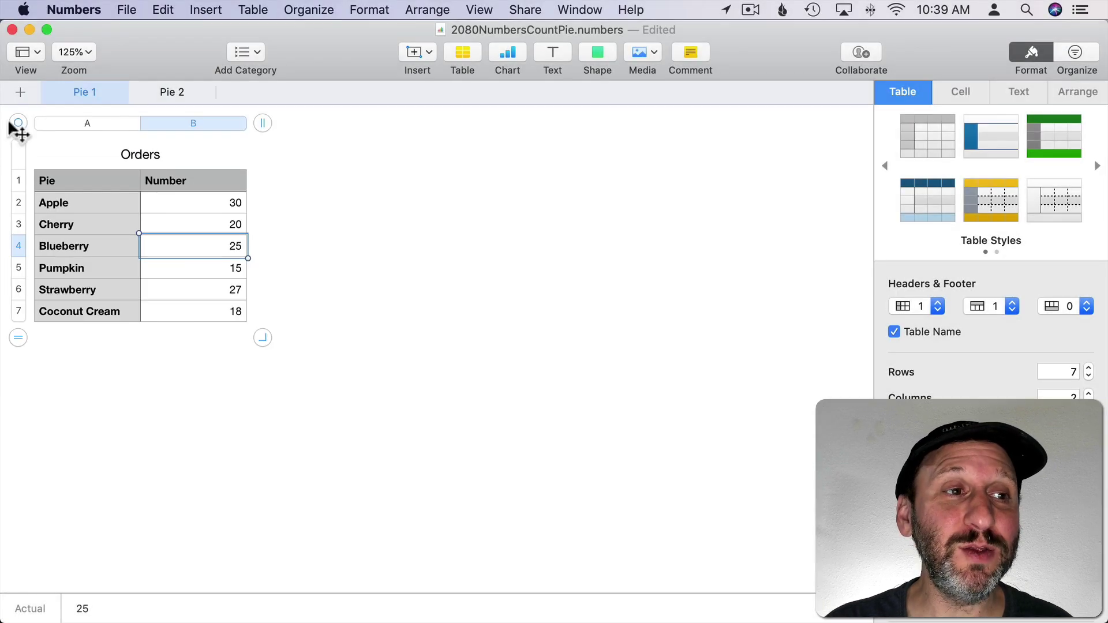
# Insert a 2D pie chart of the Orders table, then move to the Pie 2 sheet
pyautogui.click(19, 124)
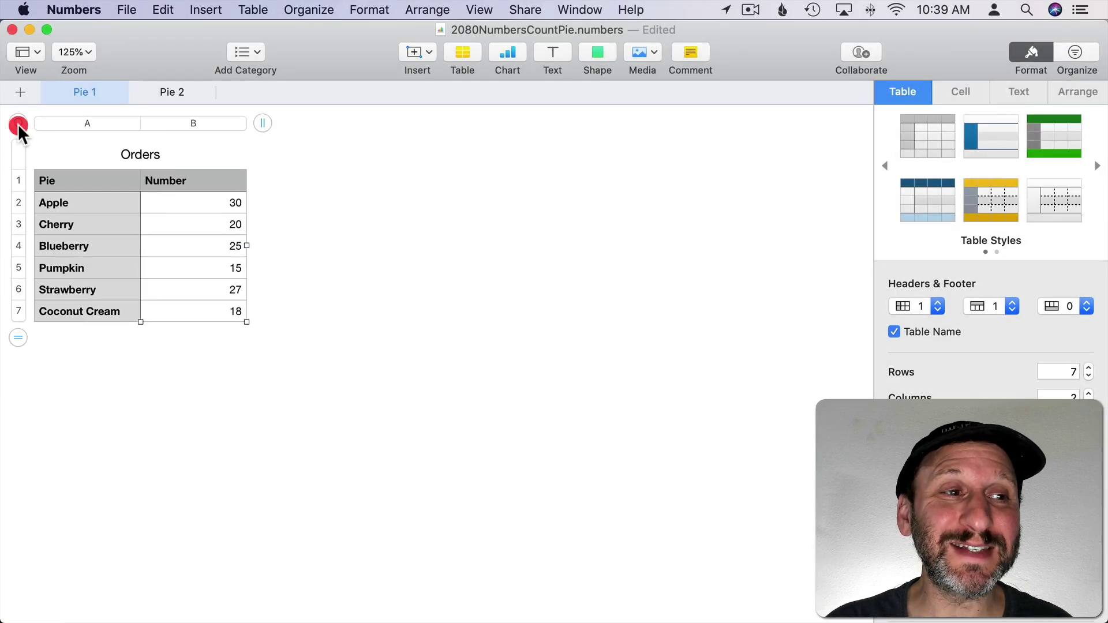
pyautogui.click(502, 57)
pyautogui.click(453, 343)
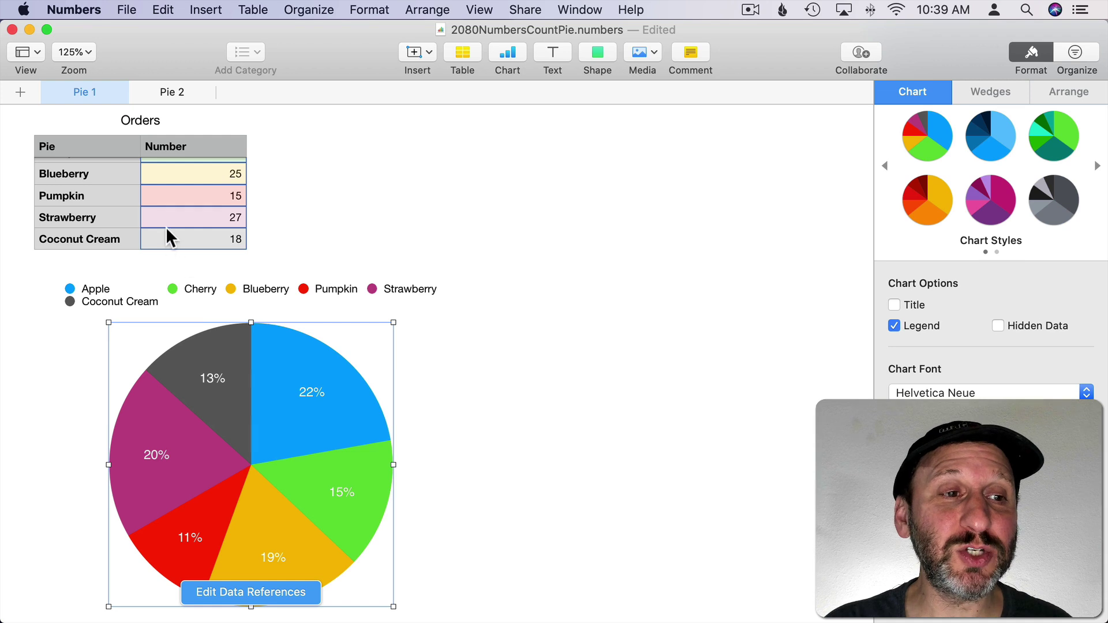
pyautogui.scroll(3, 167, 238)
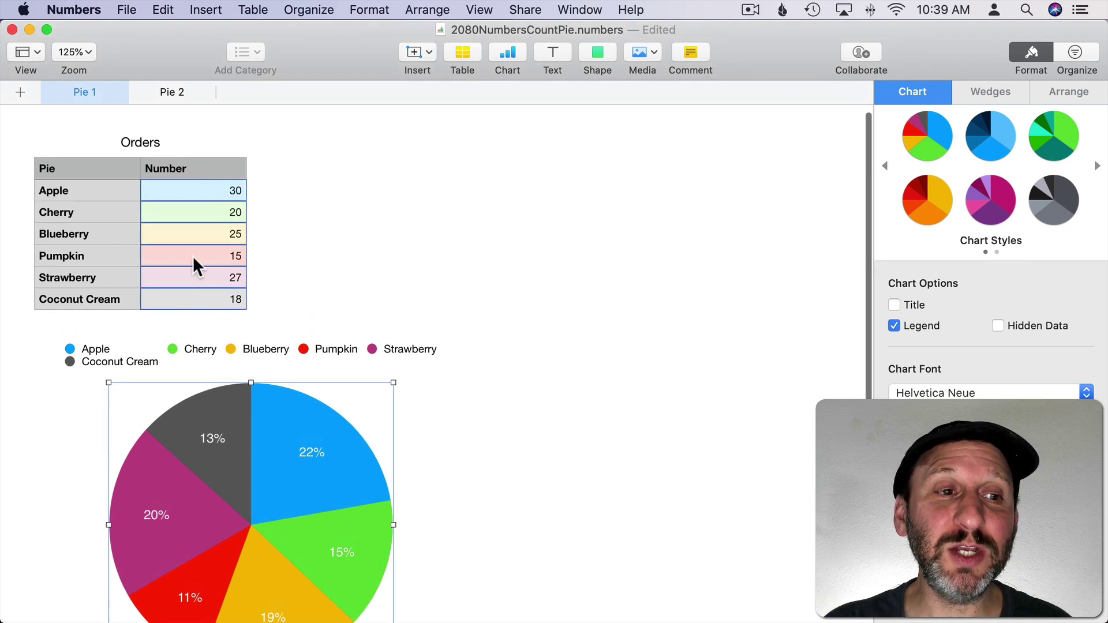
pyautogui.scroll(-2, 212, 311)
pyautogui.click(213, 358)
pyautogui.scroll(3, 191, 364)
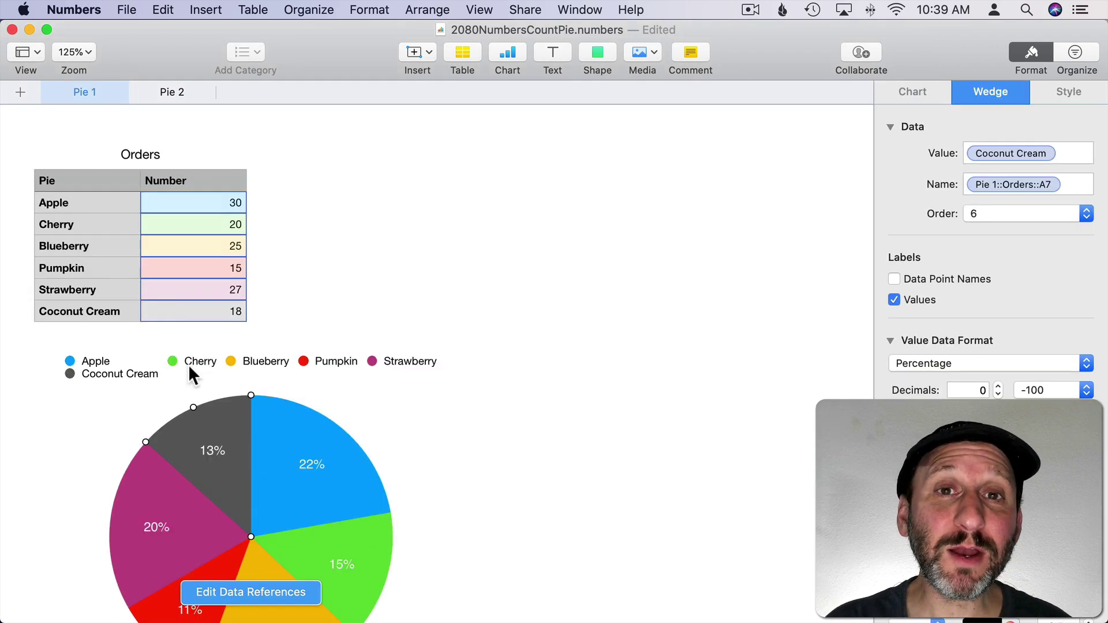
pyautogui.click(162, 97)
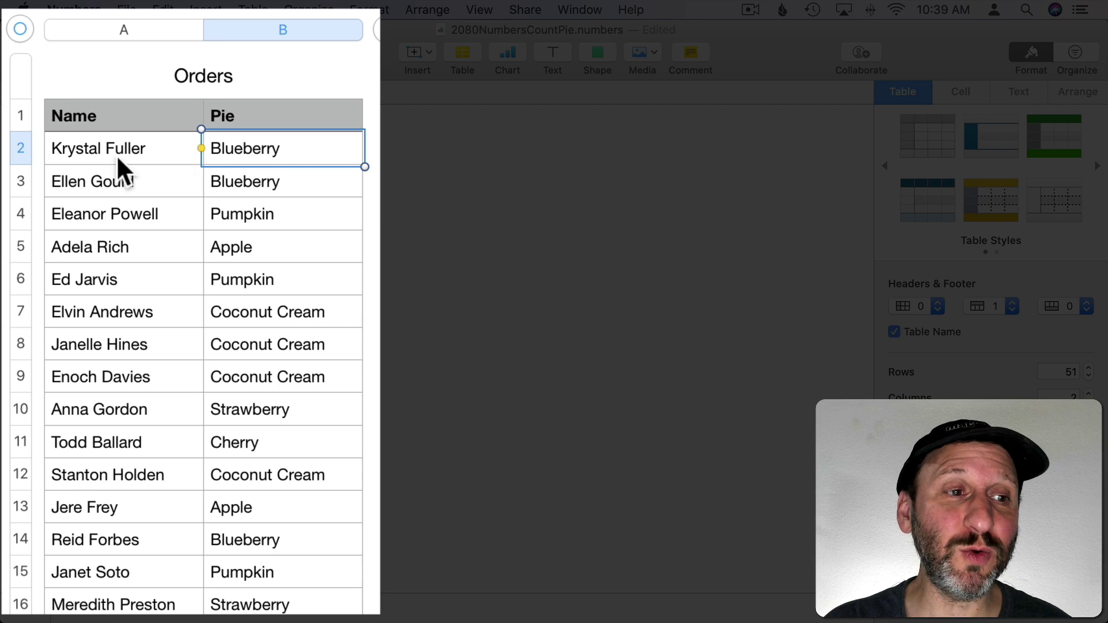
pyautogui.click(101, 154)
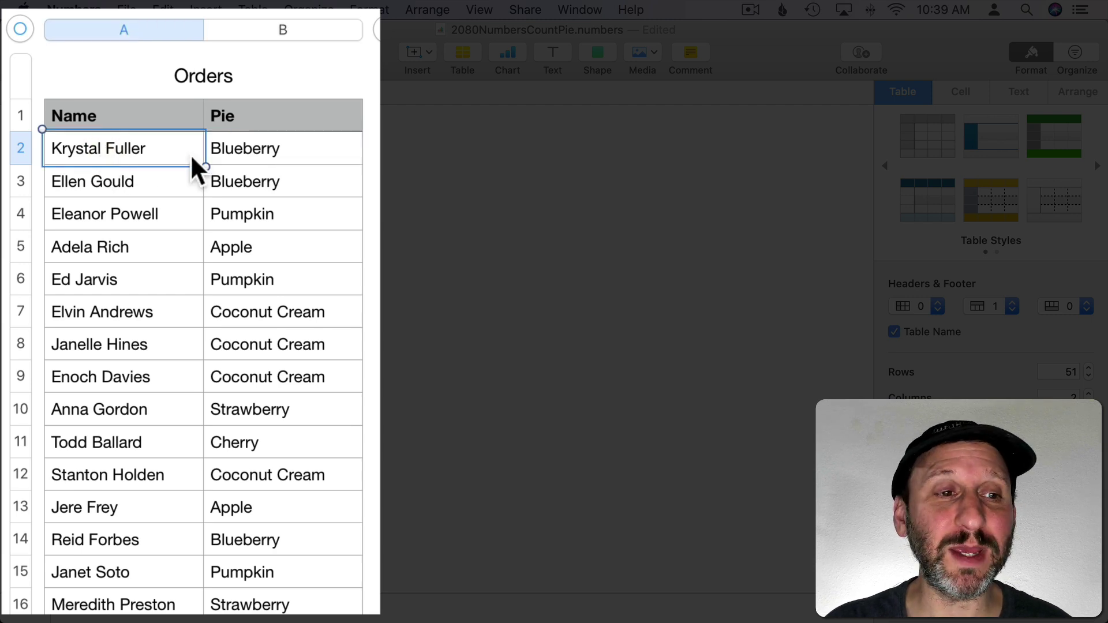
pyautogui.click(255, 156)
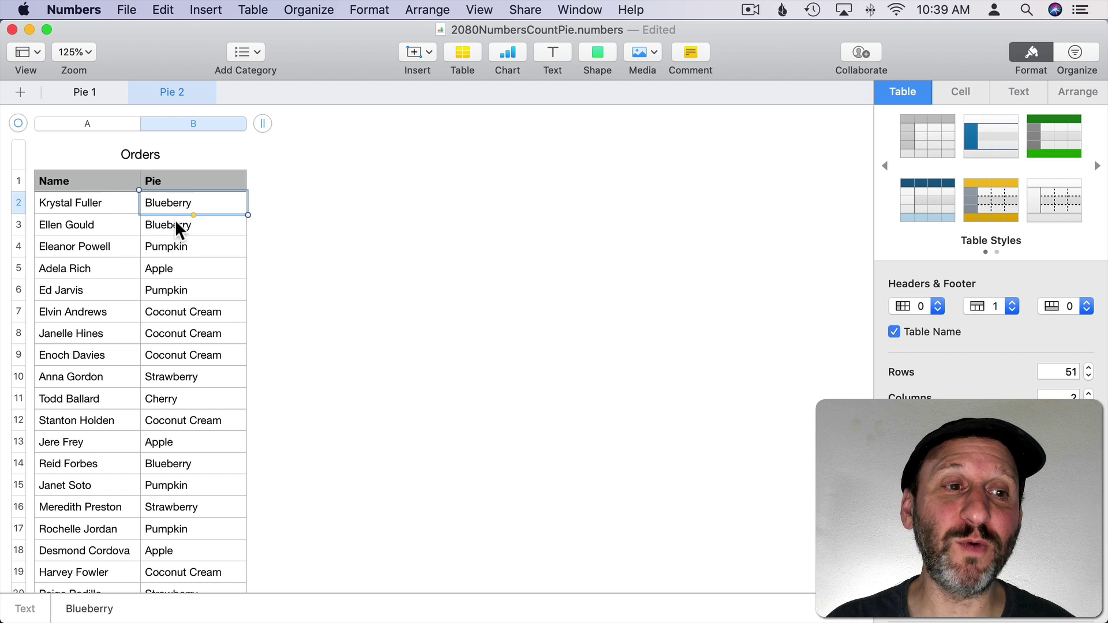
pyautogui.click(174, 246)
pyautogui.click(171, 269)
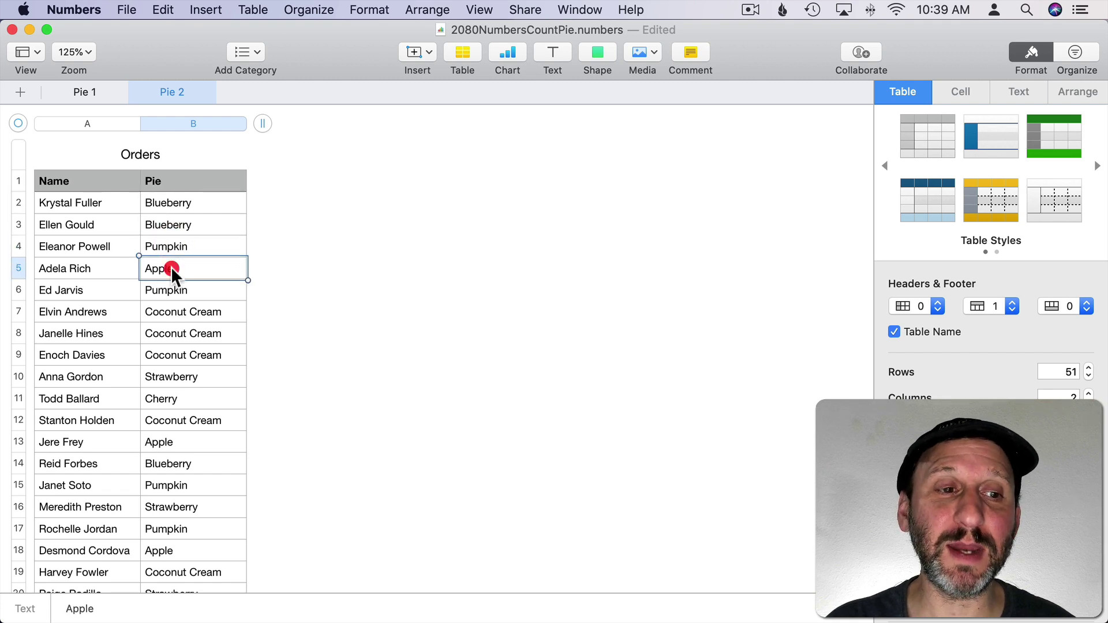
pyautogui.click(177, 312)
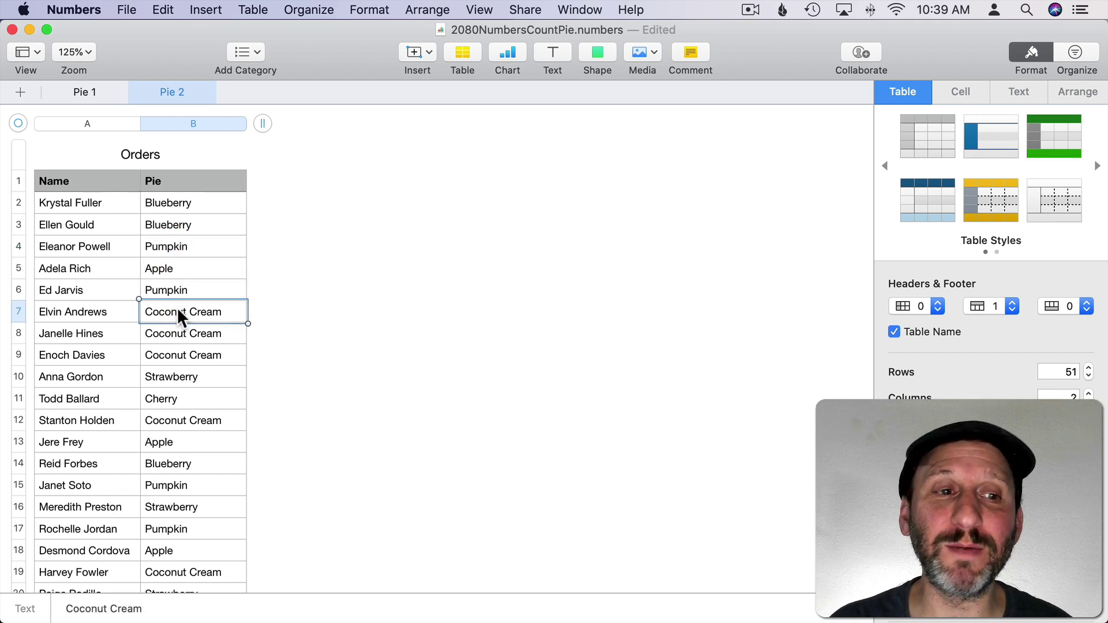
pyautogui.click(18, 124)
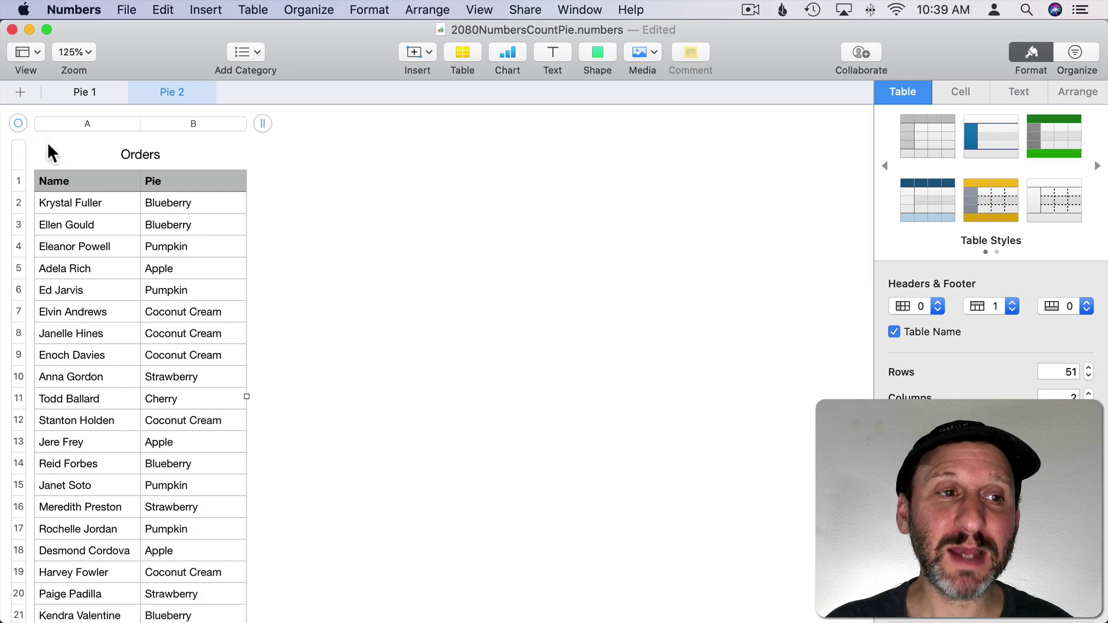
pyautogui.click(507, 54)
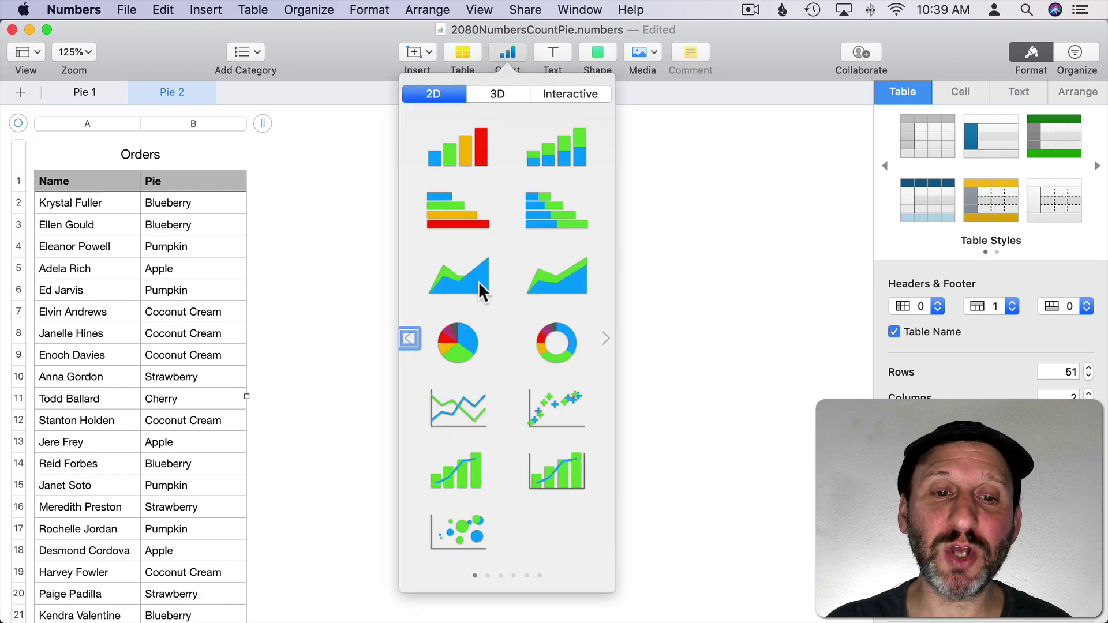
pyautogui.click(456, 340)
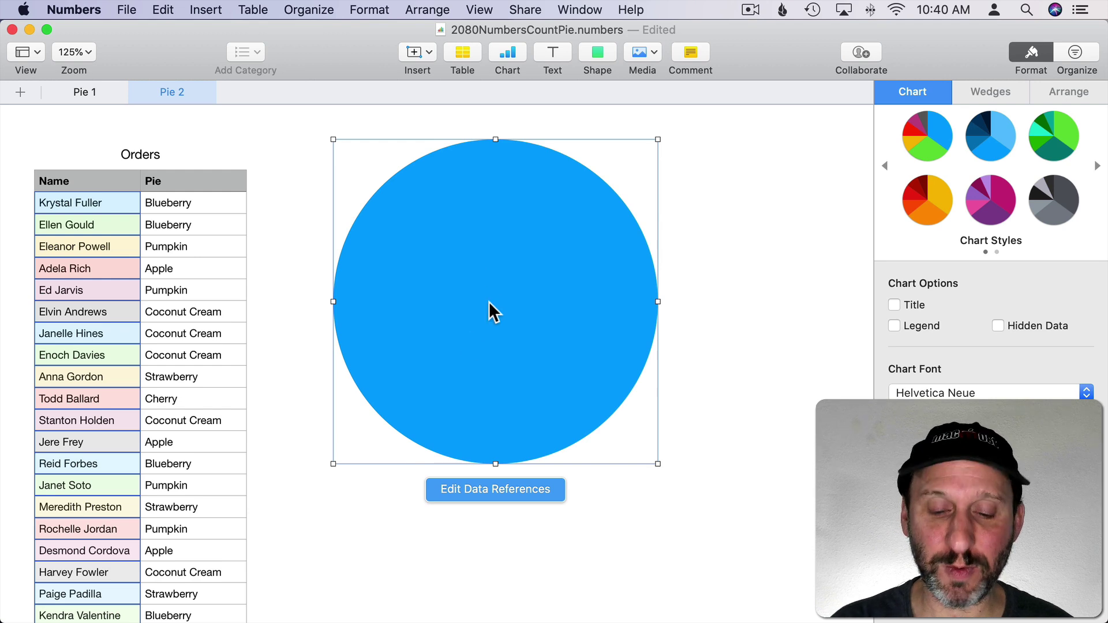
pyautogui.press('Delete')
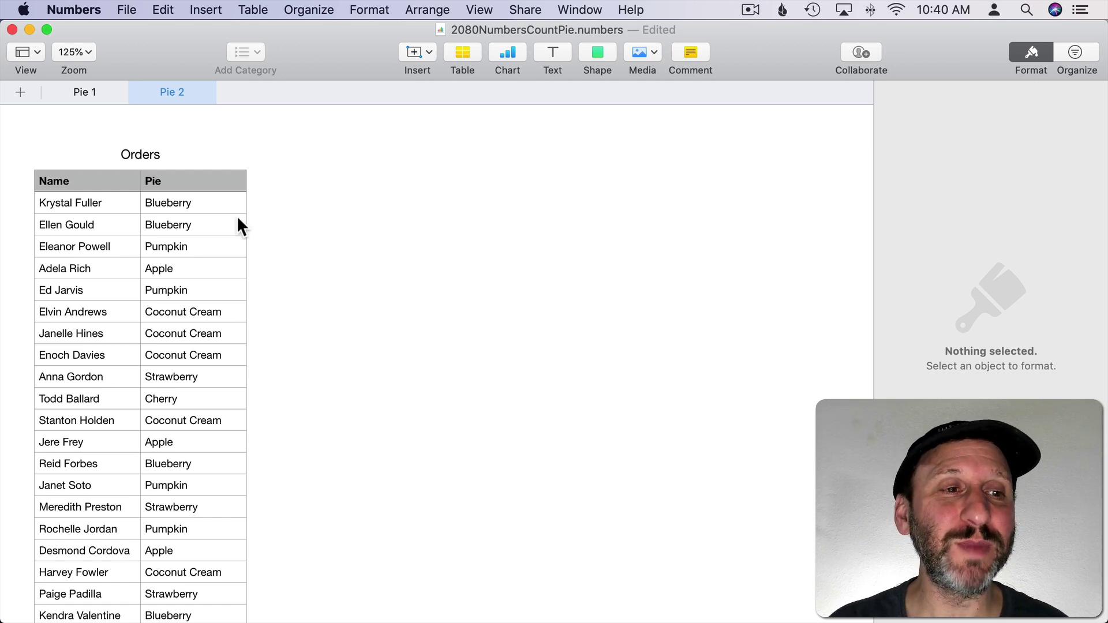
# Insert a 'Pie Orders' table with Pie and Number headers, sized two columns by seven rows
pyautogui.click(467, 52)
pyautogui.click(430, 125)
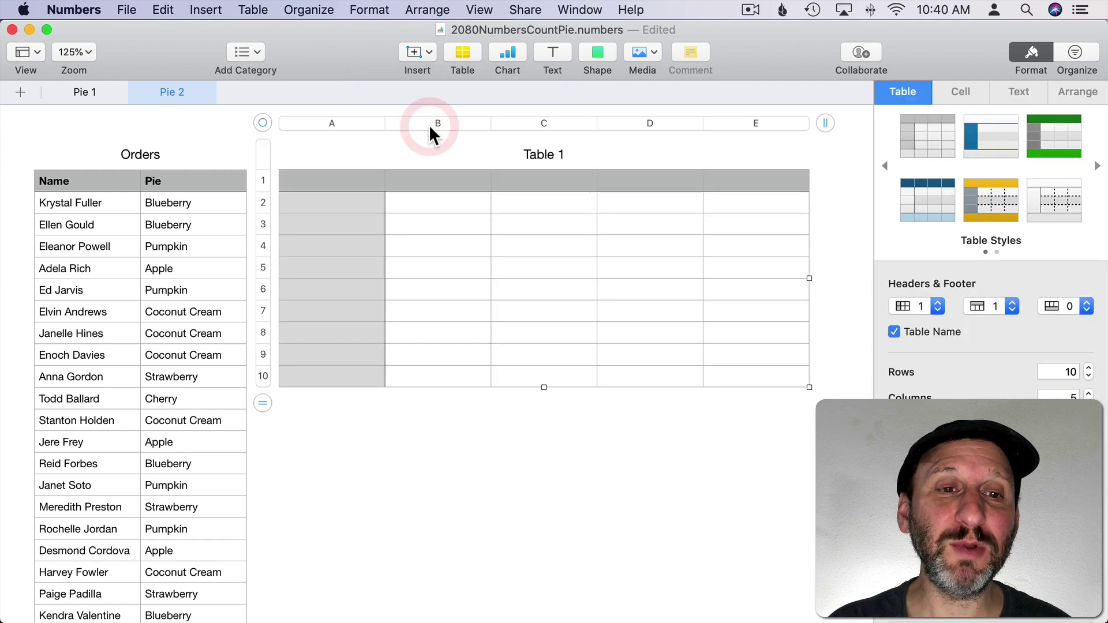
pyautogui.doubleClick(548, 153)
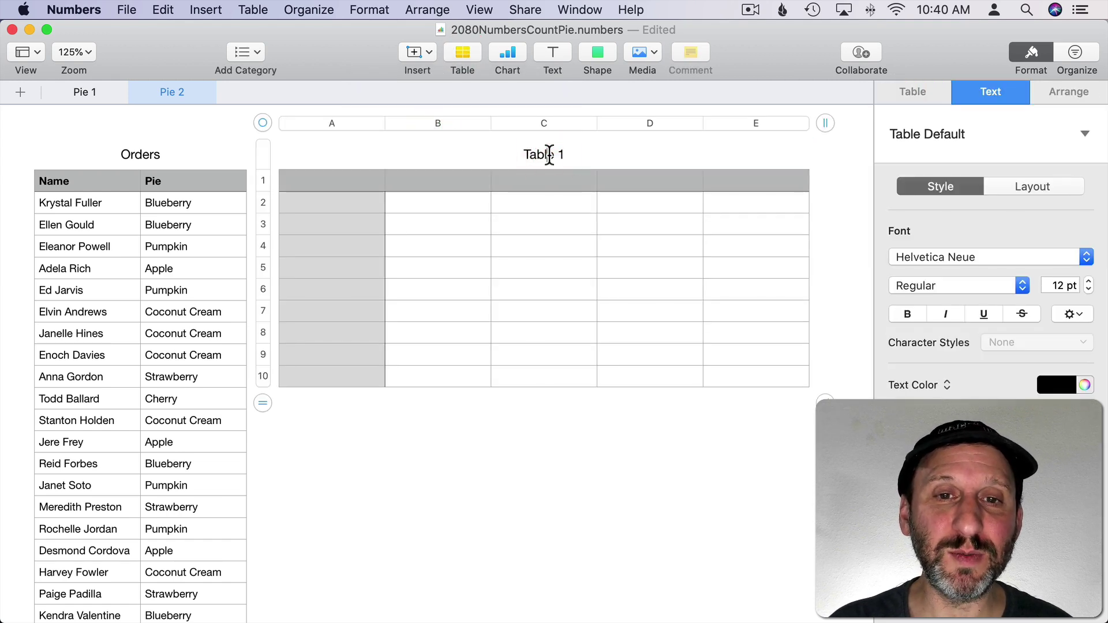
pyautogui.write('Pie Orde')
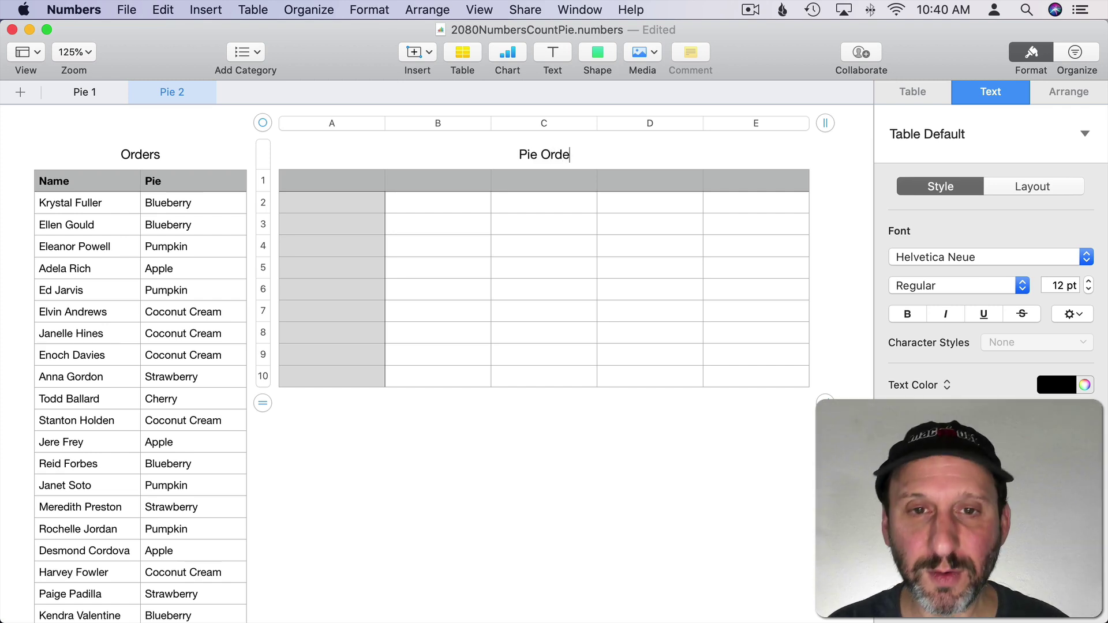
pyautogui.write('rs')
pyautogui.click(355, 178)
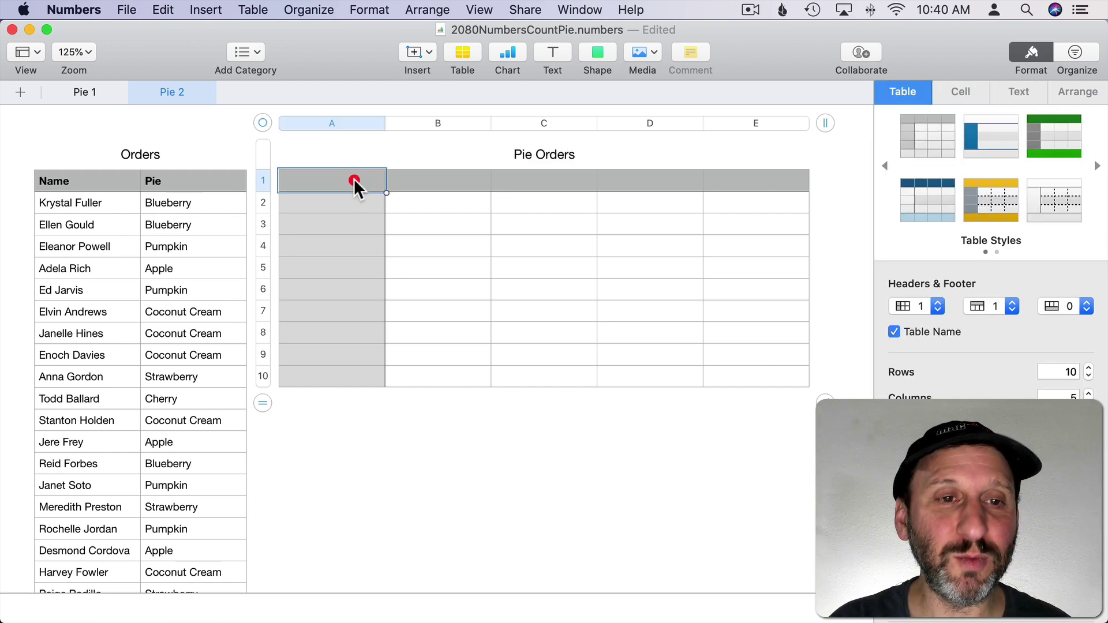
pyautogui.write('Pie')
pyautogui.press('Tab')
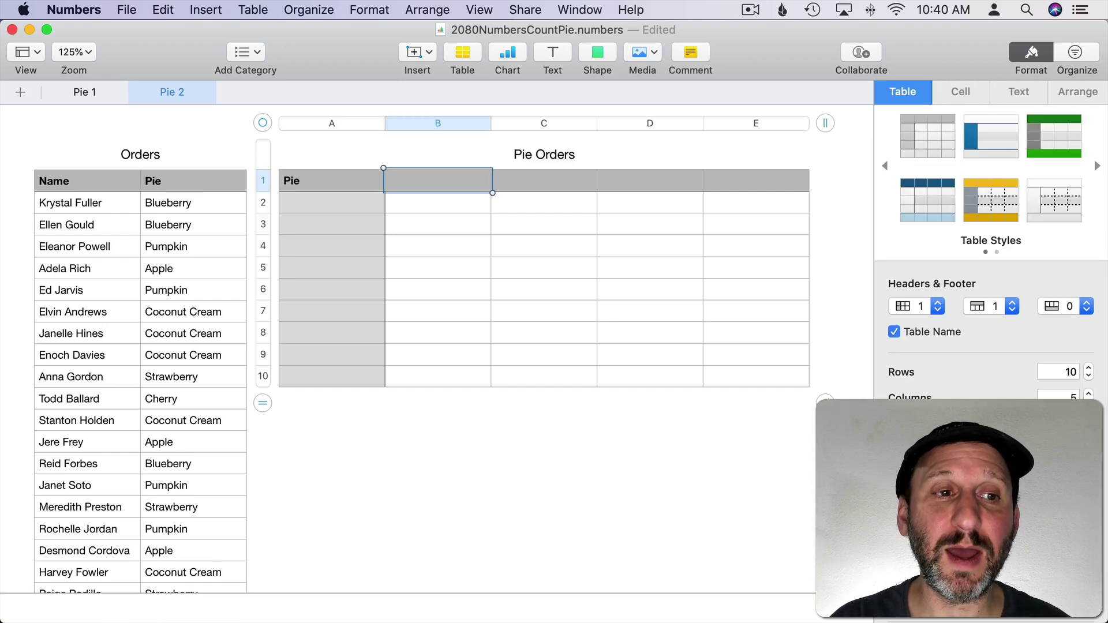
pyautogui.write('N')
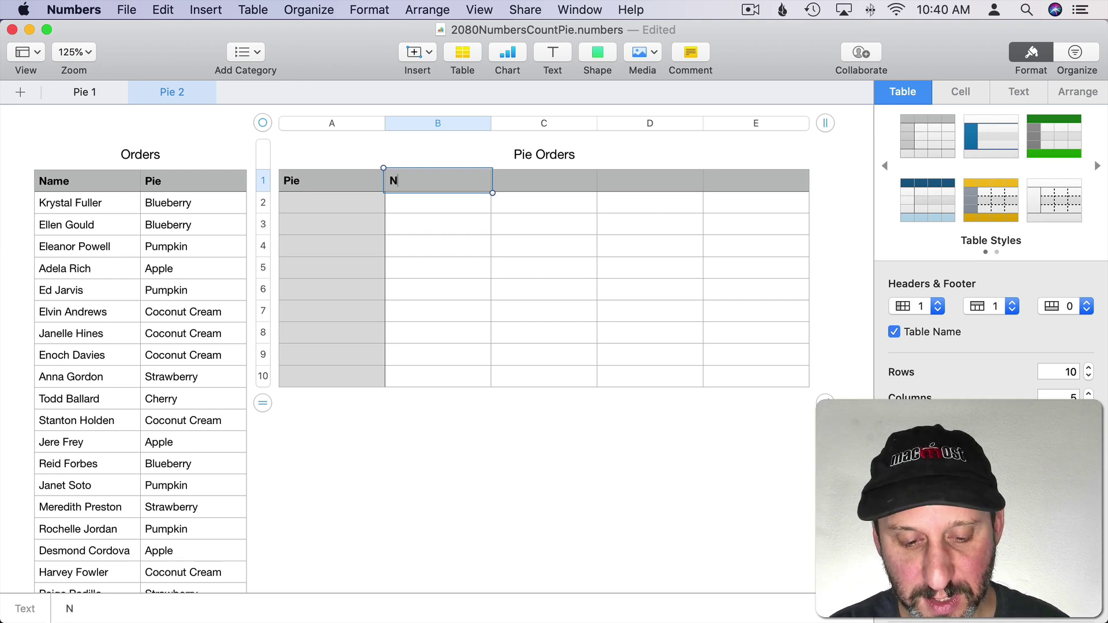
pyautogui.write('umber')
pyautogui.press('Tab')
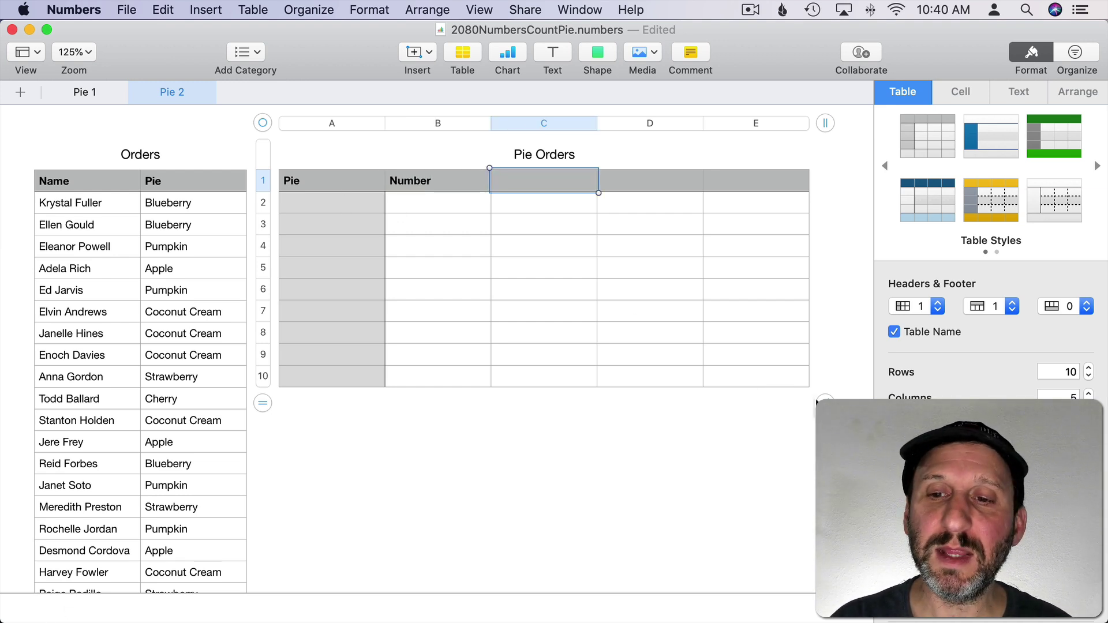
pyautogui.moveTo(818, 402); pyautogui.dragTo(595, 346)
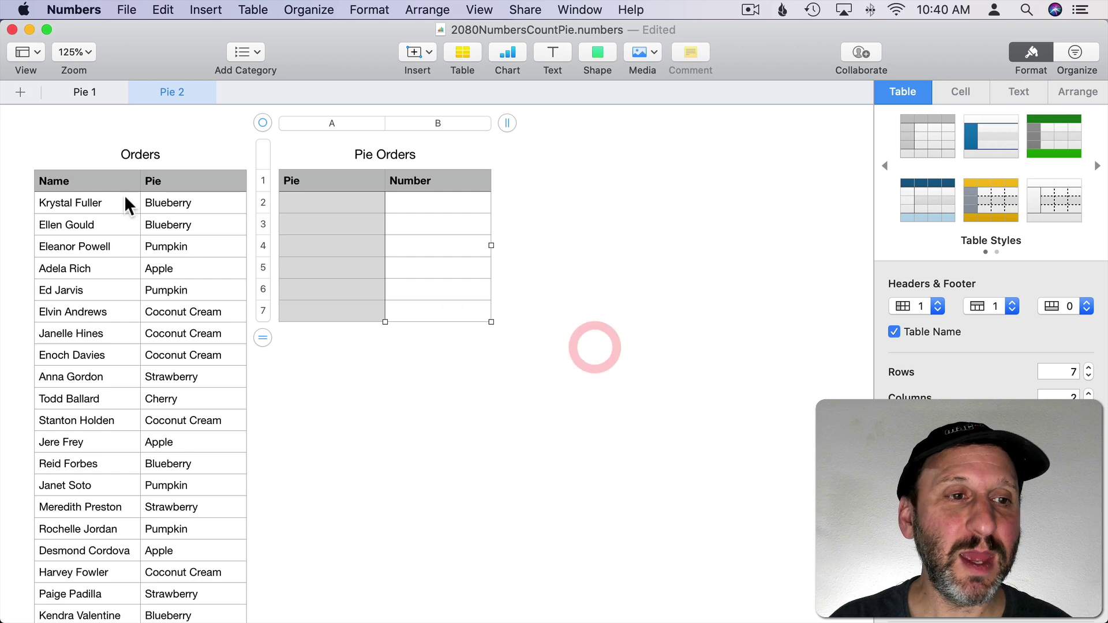
# Copy Blueberry, Pumpkin and Apple from Orders into Pie Orders cells A2–A4
pyautogui.click(187, 208)
pyautogui.hotkey('ctrl', 'c')
pyautogui.click(295, 208)
pyautogui.hotkey('ctrl', 'v')
pyautogui.click(185, 246)
pyautogui.hotkey('ctrl', 'c')
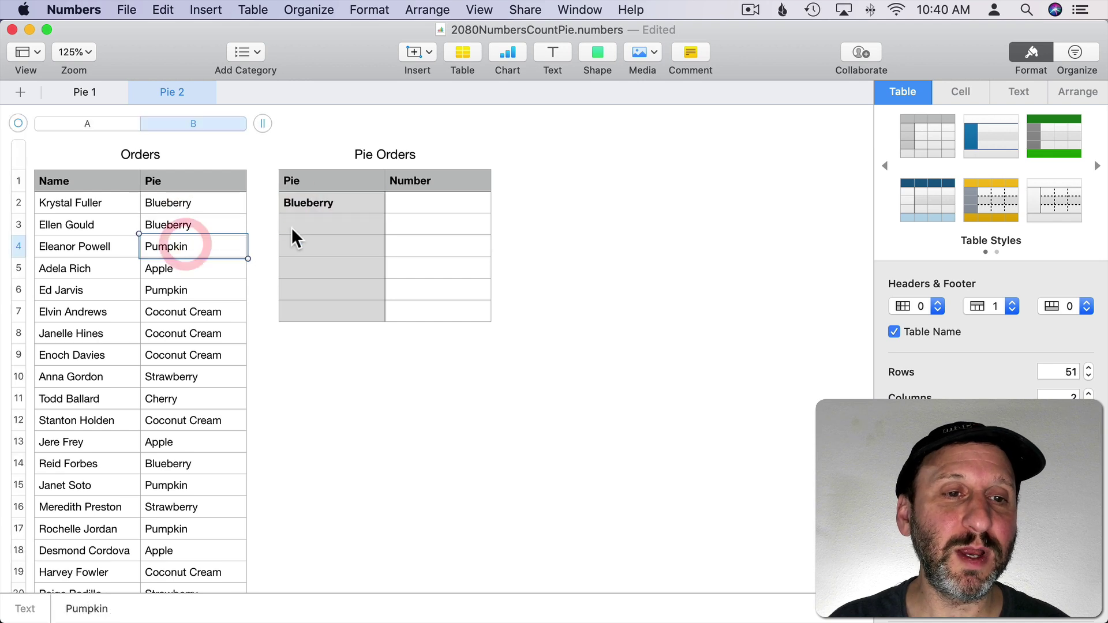
pyautogui.click(292, 225)
pyautogui.hotkey('ctrl', 'v')
pyautogui.click(205, 271)
pyautogui.hotkey('ctrl', 'c')
pyautogui.click(323, 245)
pyautogui.hotkey('ctrl', 'v')
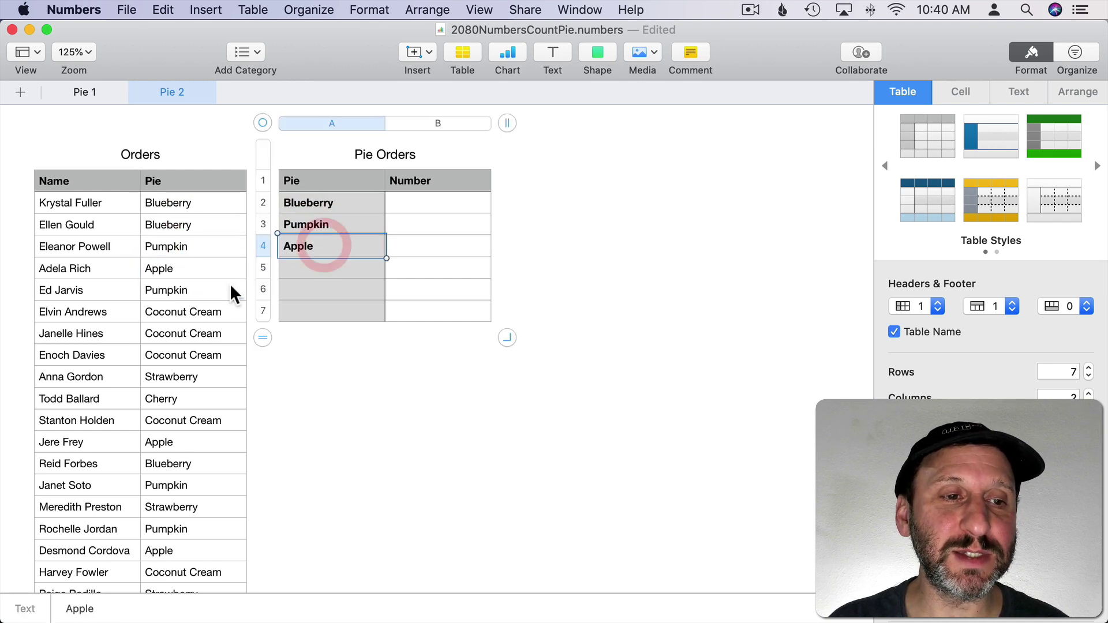
# Copy Coconut Cream, Strawberry and Cherry into A5–A7, then select Blueberry's Number cell
pyautogui.click(186, 312)
pyautogui.hotkey('ctrl', 'c')
pyautogui.click(312, 267)
pyautogui.hotkey('ctrl', 'v')
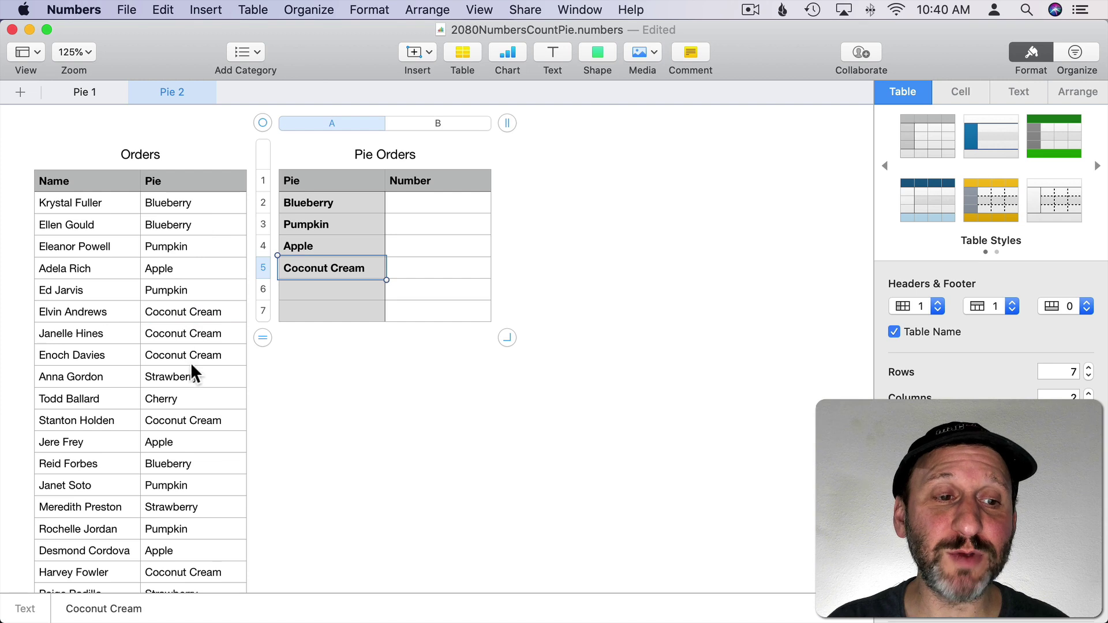
pyautogui.click(191, 377)
pyautogui.hotkey('ctrl', 'c')
pyautogui.click(309, 289)
pyautogui.hotkey('ctrl', 'v')
pyautogui.click(310, 310)
pyautogui.hotkey('ctrl', 'v')
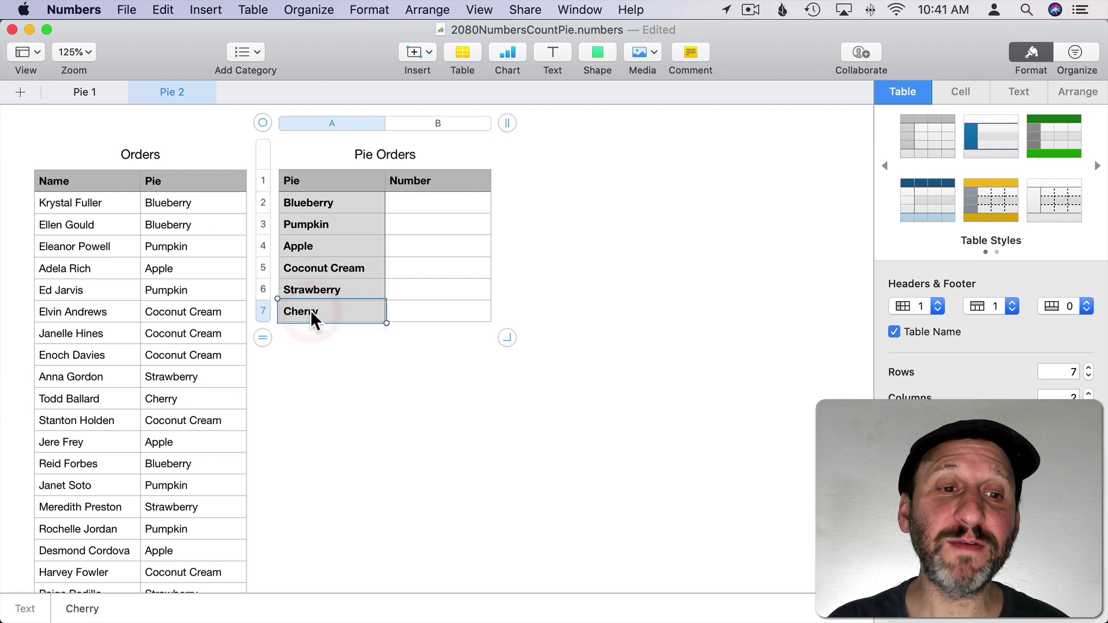
pyautogui.click(371, 344)
pyautogui.click(419, 210)
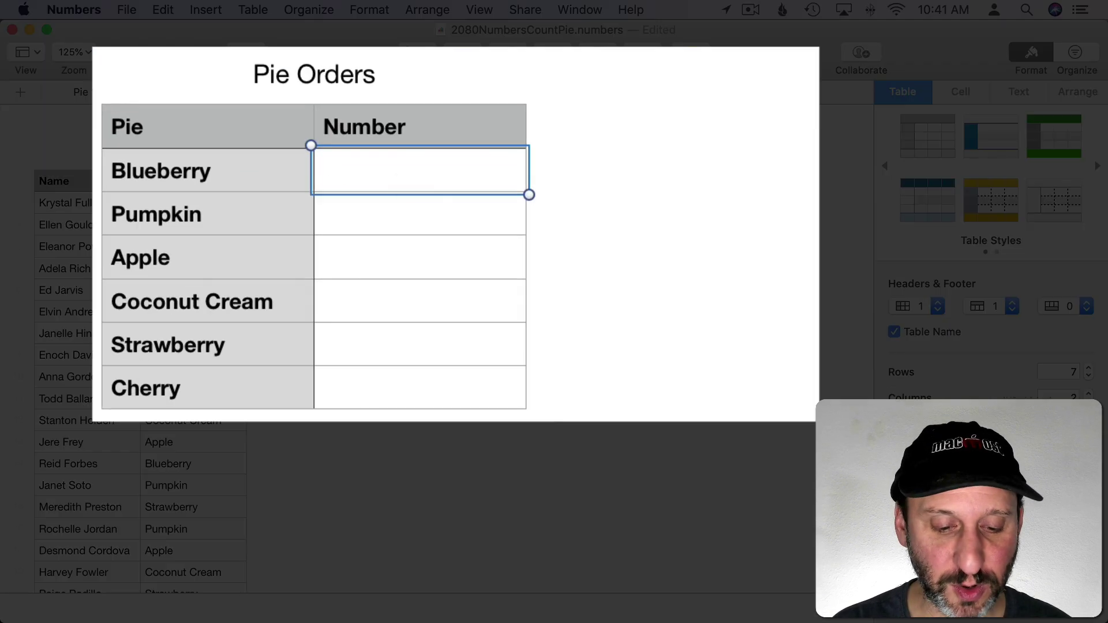
# Enter =COUNTIF(Pie,$A2) as Blueberry's count from the Orders Pie column
pyautogui.press('=')
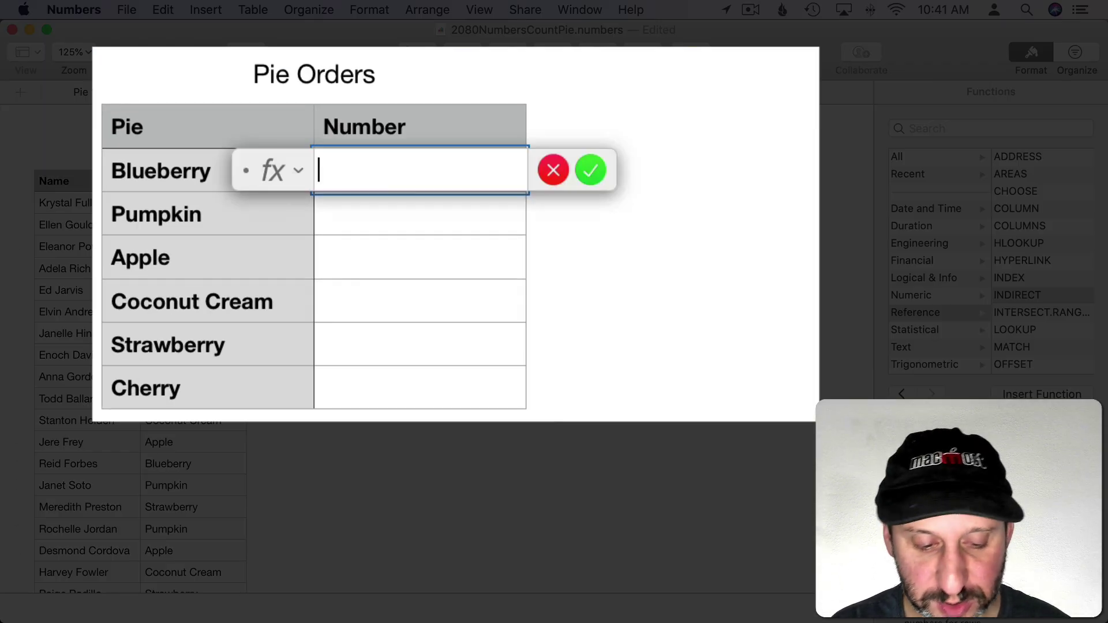
pyautogui.write('C')
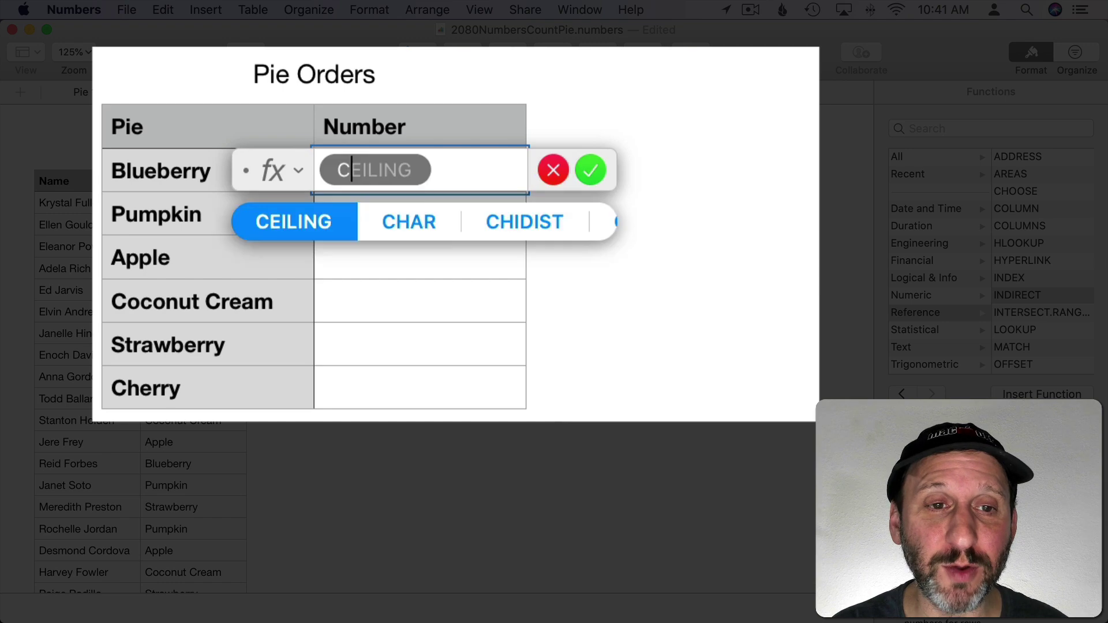
pyautogui.write('OUNTIF')
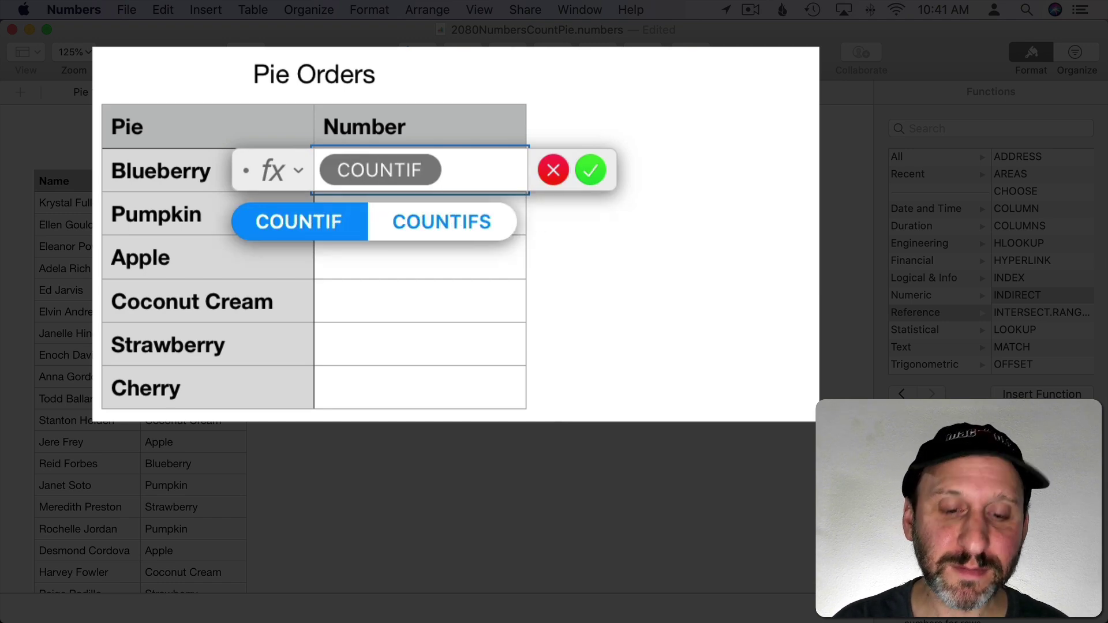
pyautogui.press('Return')
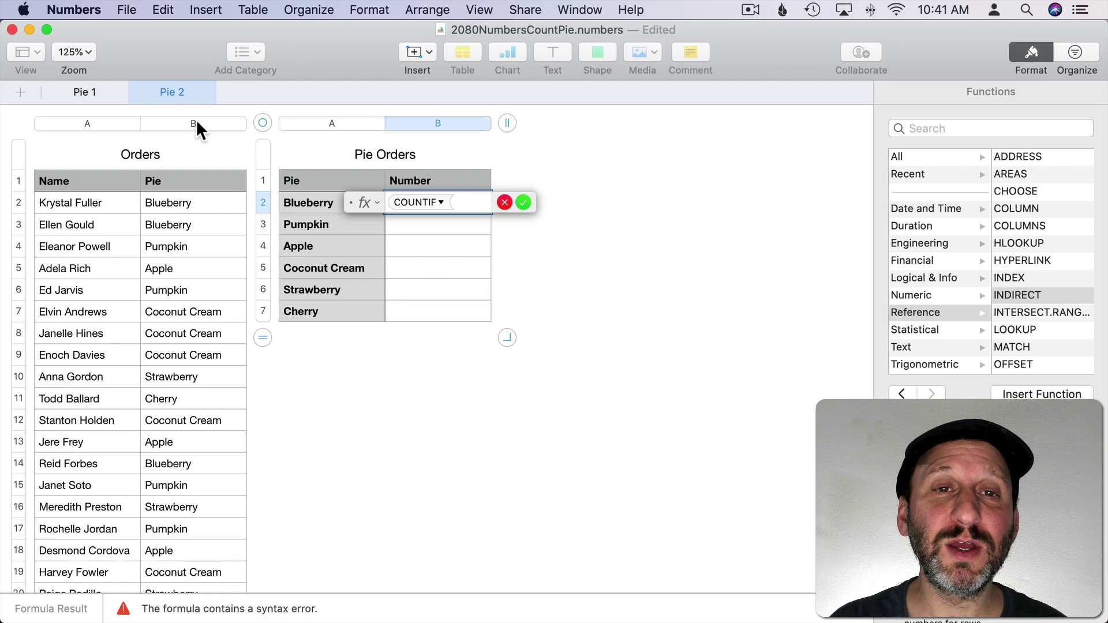
pyautogui.click(196, 120)
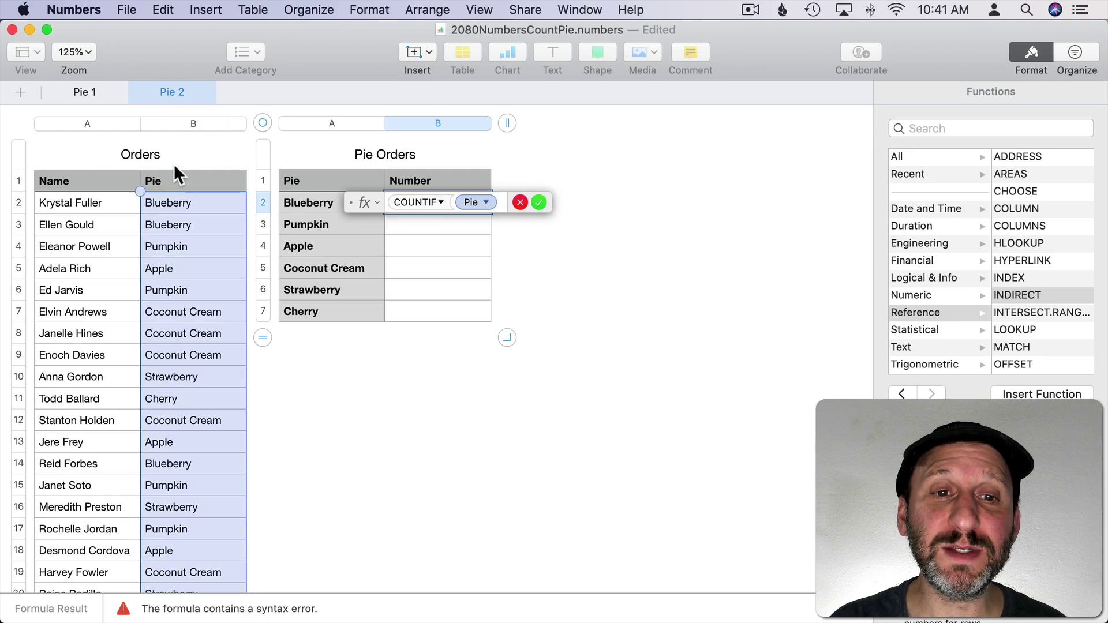
pyautogui.write(' ,')
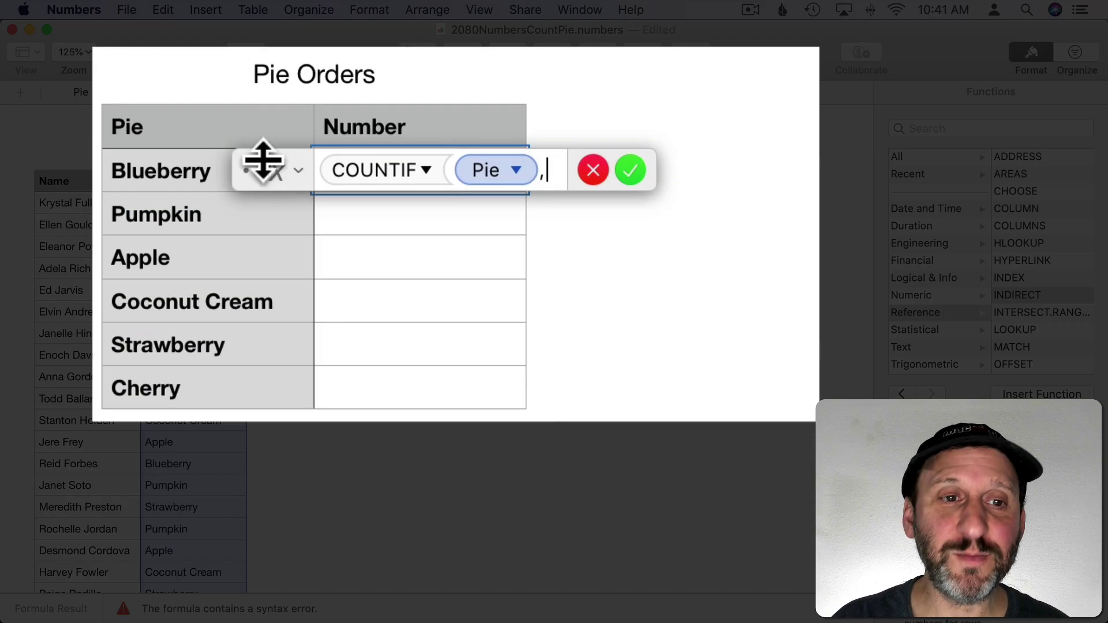
pyautogui.click(153, 183)
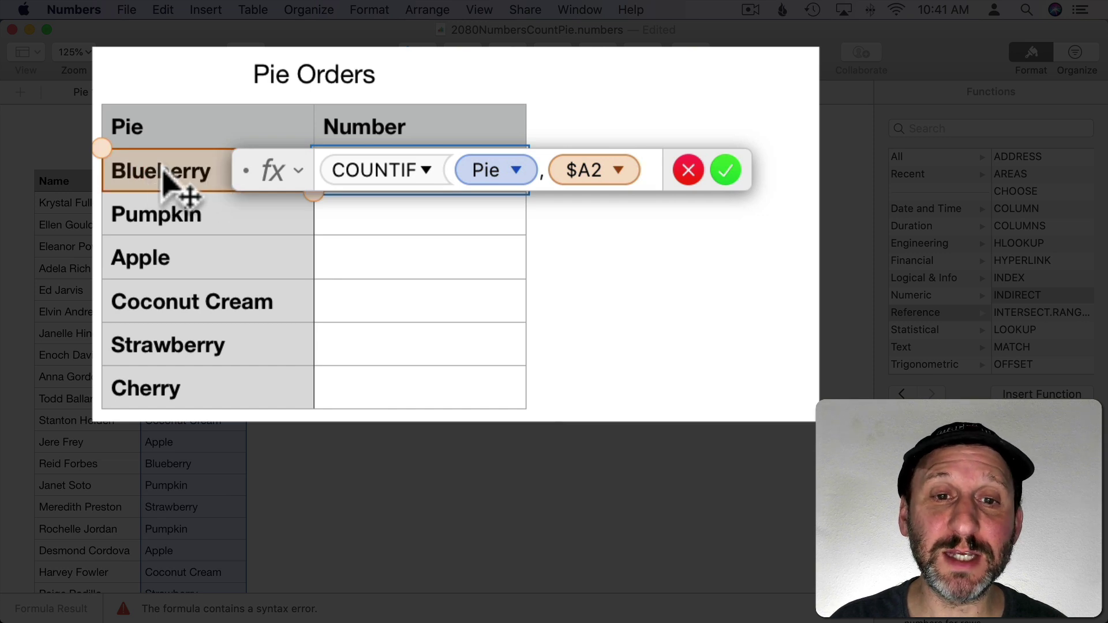
pyautogui.write(')')
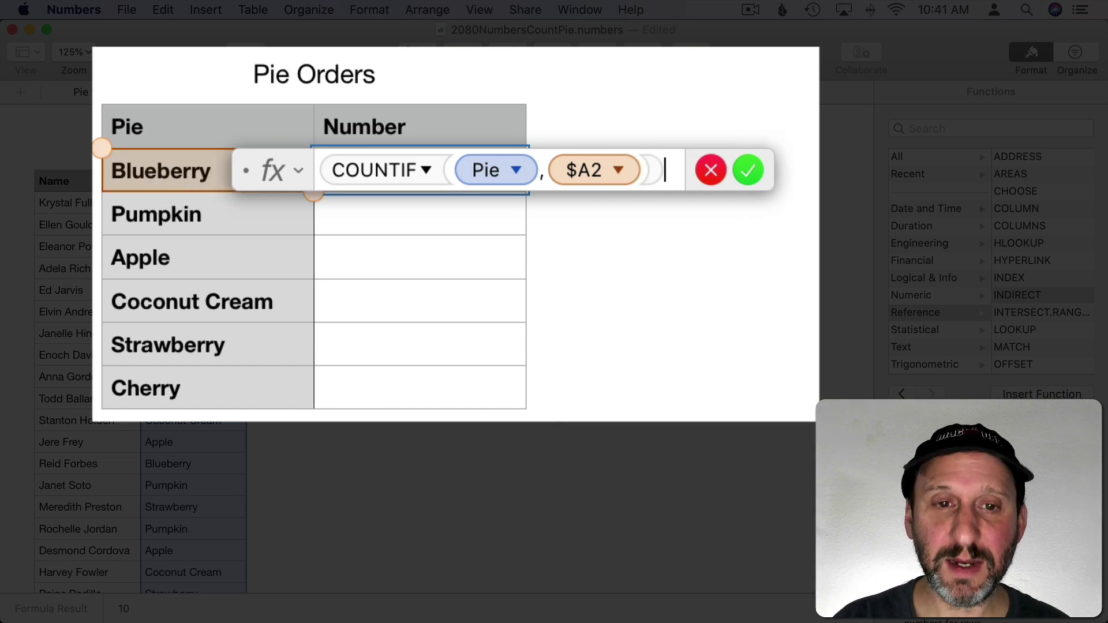
pyautogui.press('Return')
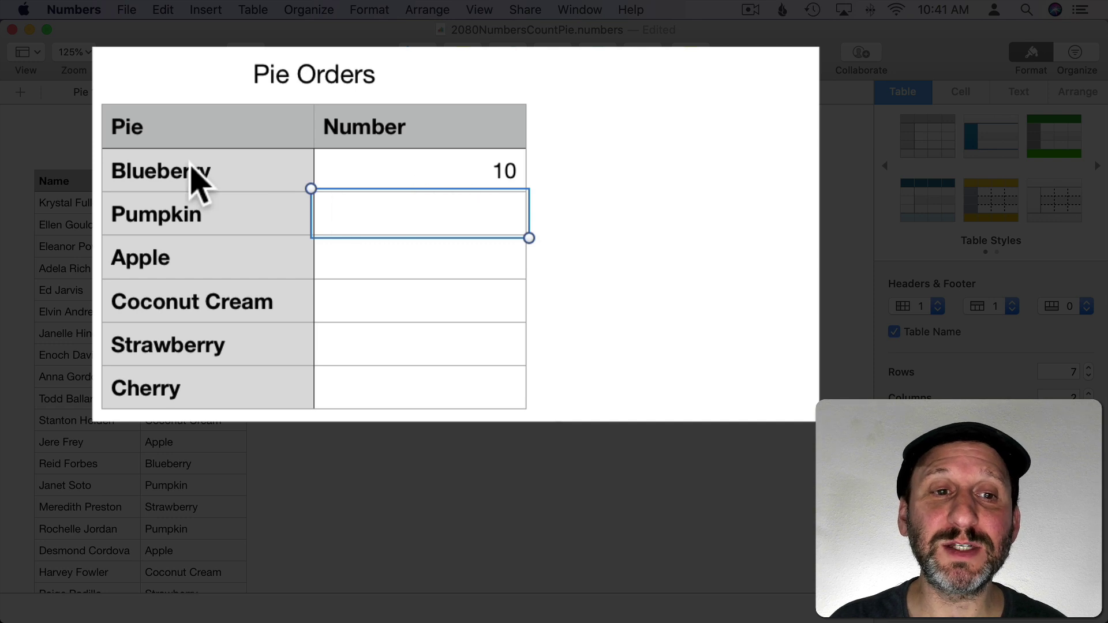
# Fill the COUNTIF formula down from Blueberry through Cherry
pyautogui.click(443, 167)
pyautogui.click(449, 216)
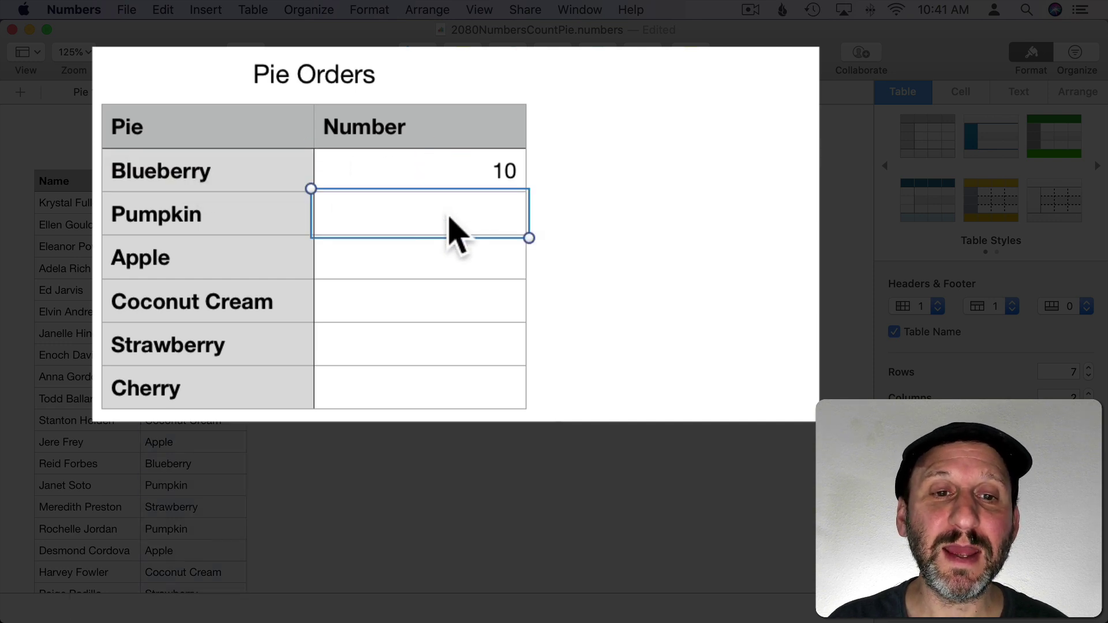
pyautogui.moveTo(420, 237); pyautogui.dragTo(452, 395)
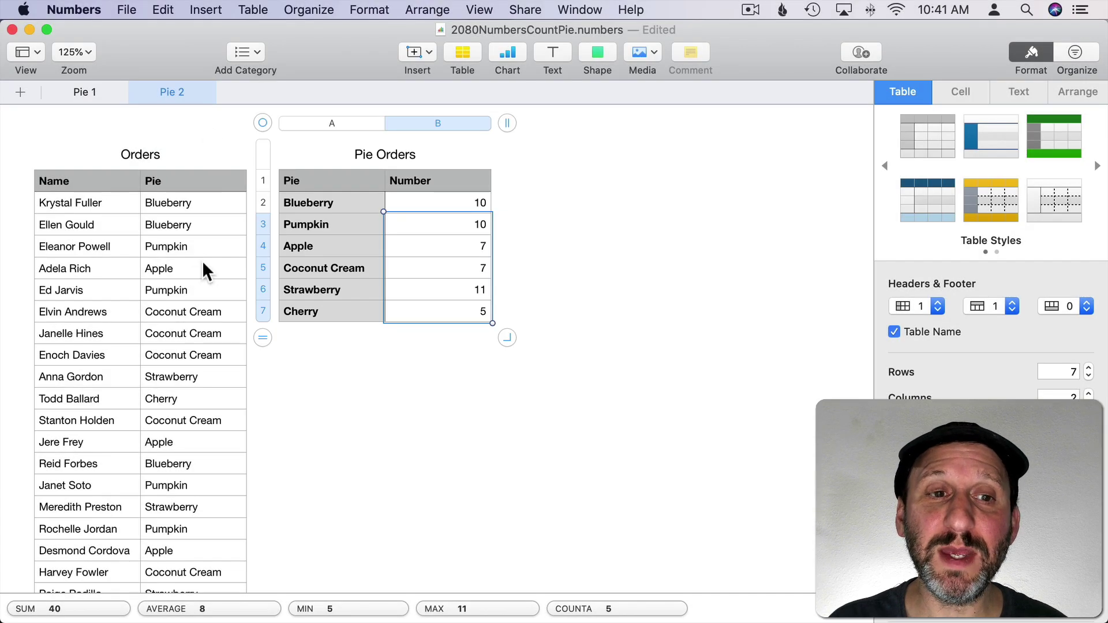
# Check the Pumpkin and Apple count formulas, then select the Pie Orders table
pyautogui.doubleClick(449, 226)
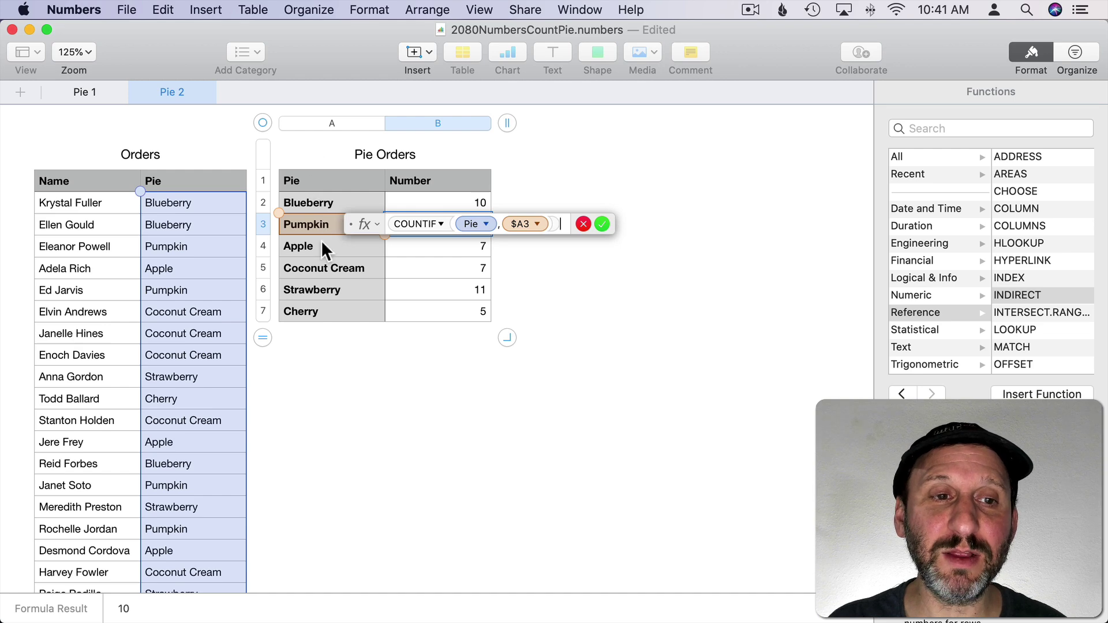
pyautogui.click(422, 246)
pyautogui.doubleClick(422, 244)
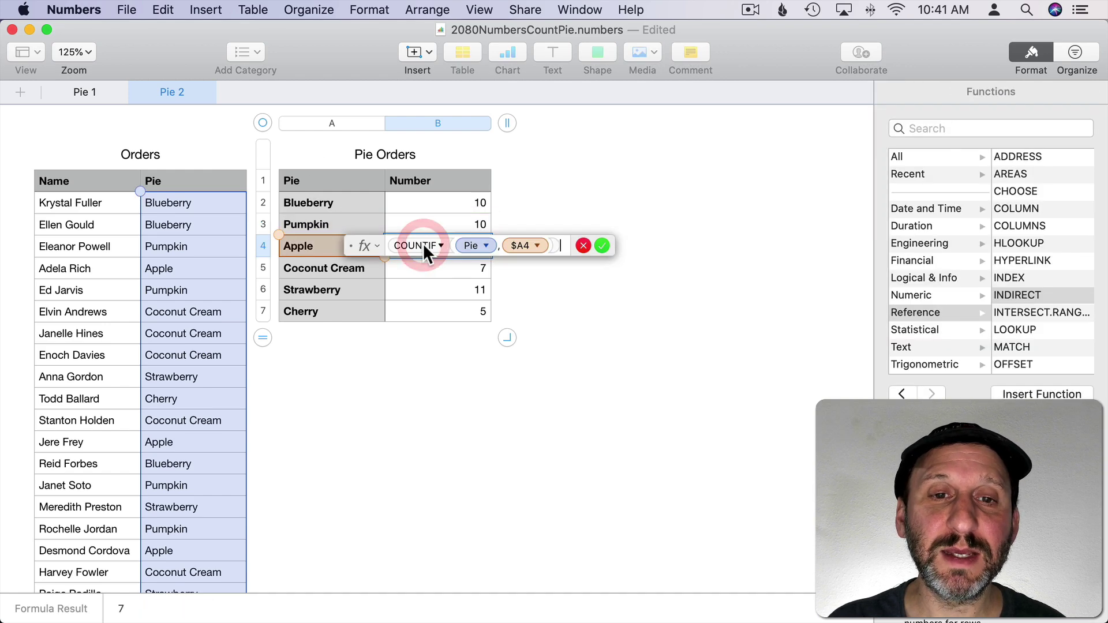
pyautogui.press('Escape')
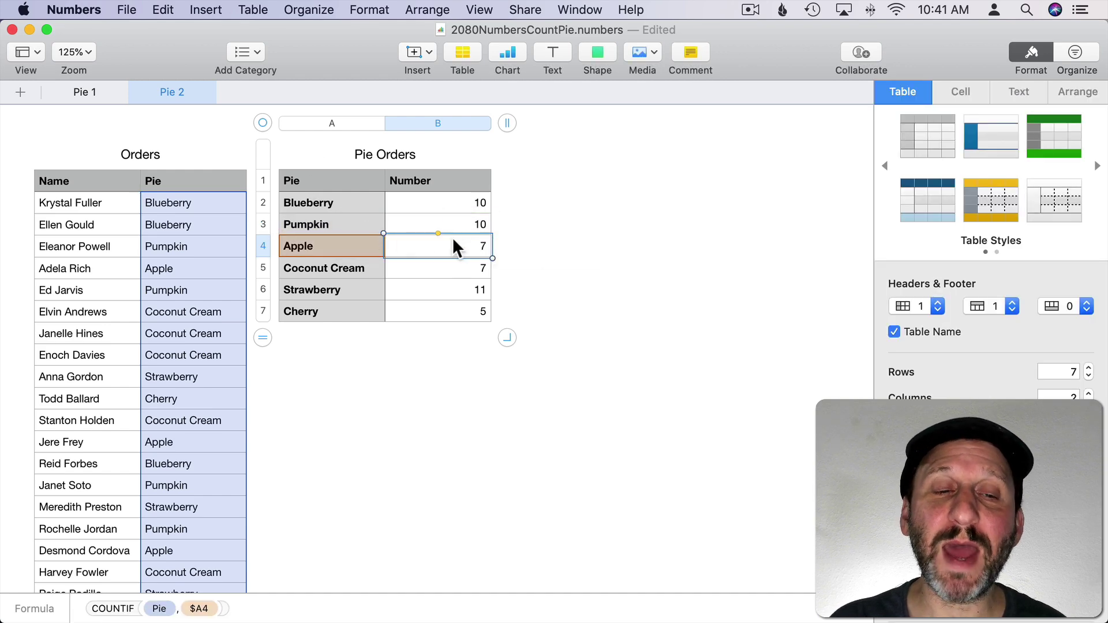
pyautogui.scroll(-1, 343, 261)
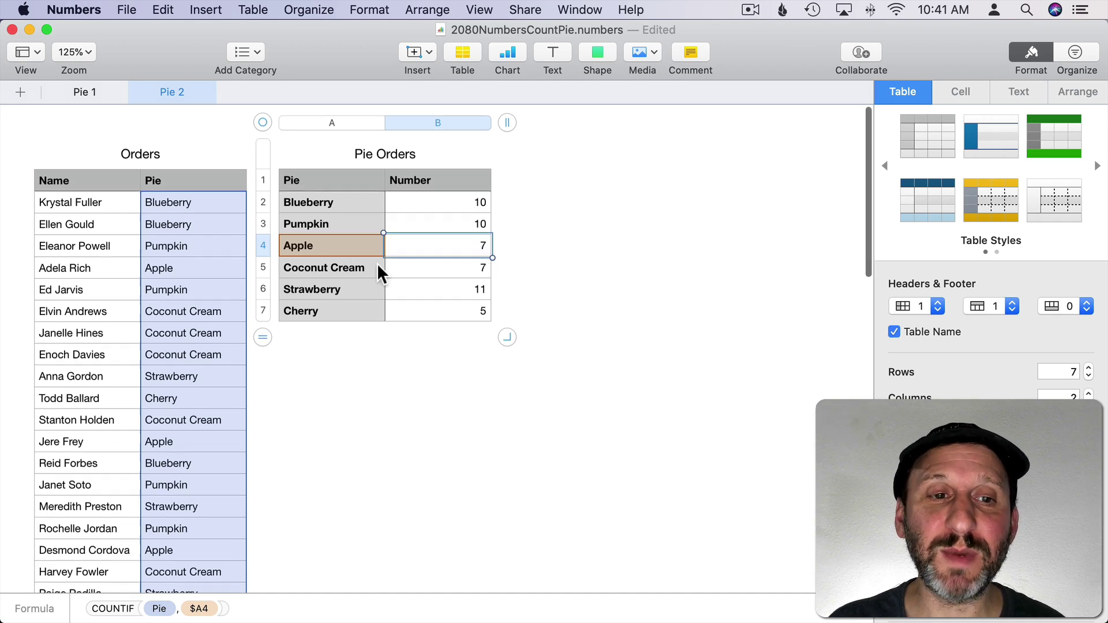
pyautogui.click(428, 353)
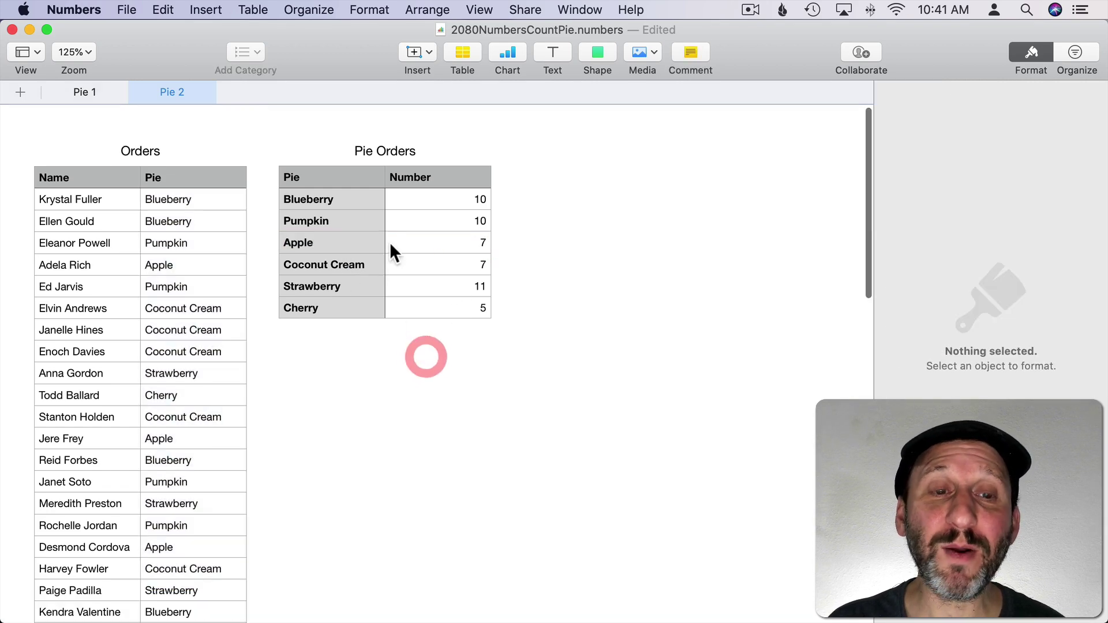
pyautogui.scroll(1, 390, 241)
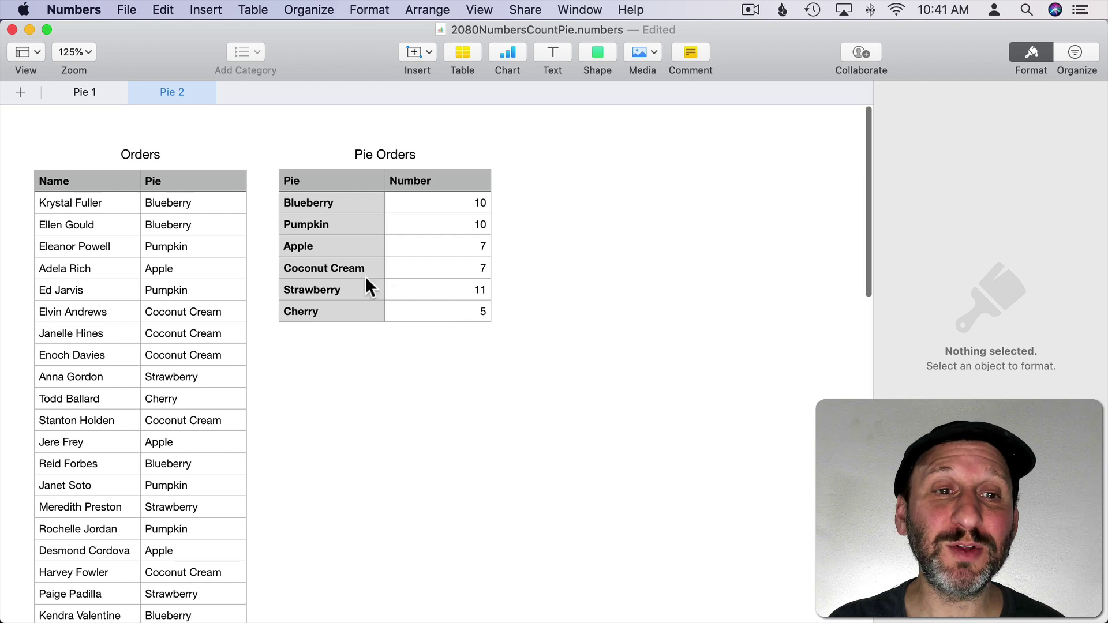
pyautogui.click(333, 179)
# Insert a 2D pie chart from the Pie Orders counts
pyautogui.click(262, 121)
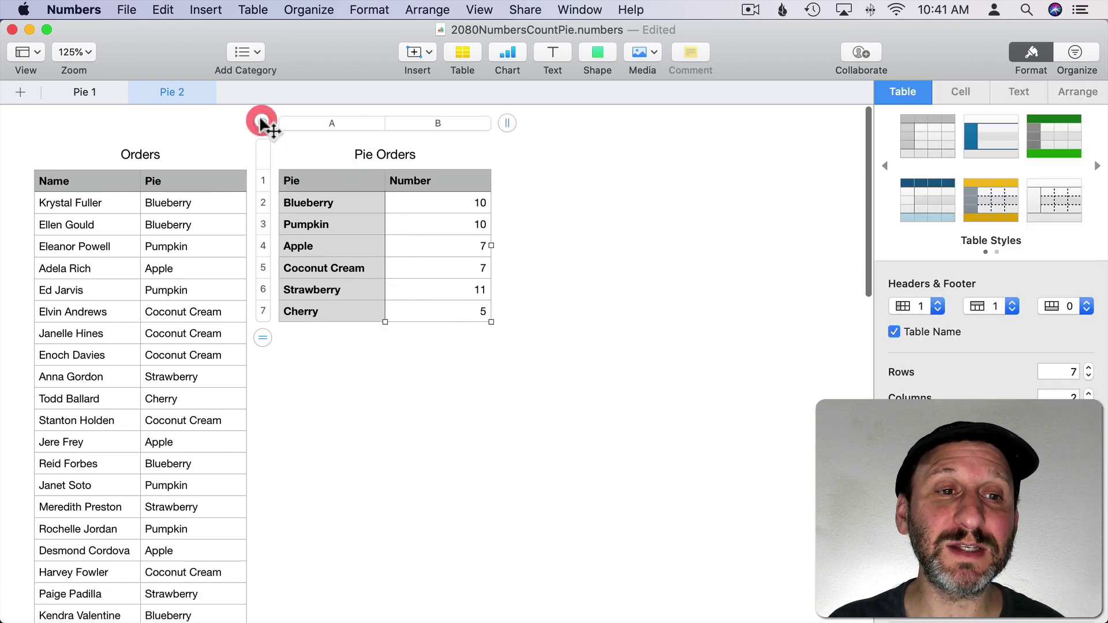
pyautogui.click(501, 49)
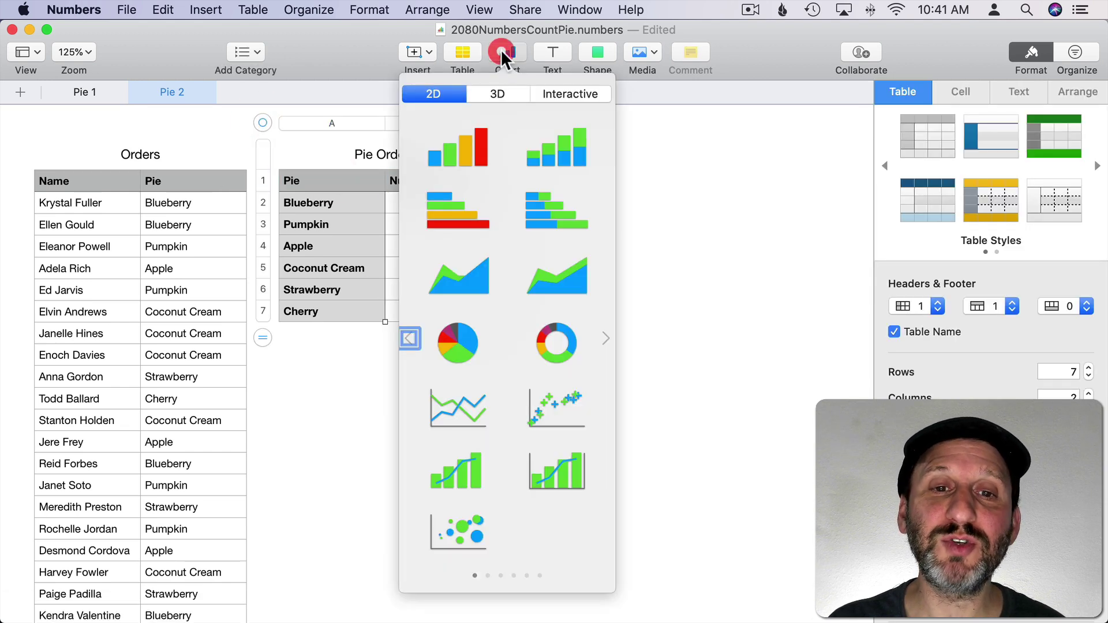
pyautogui.click(458, 336)
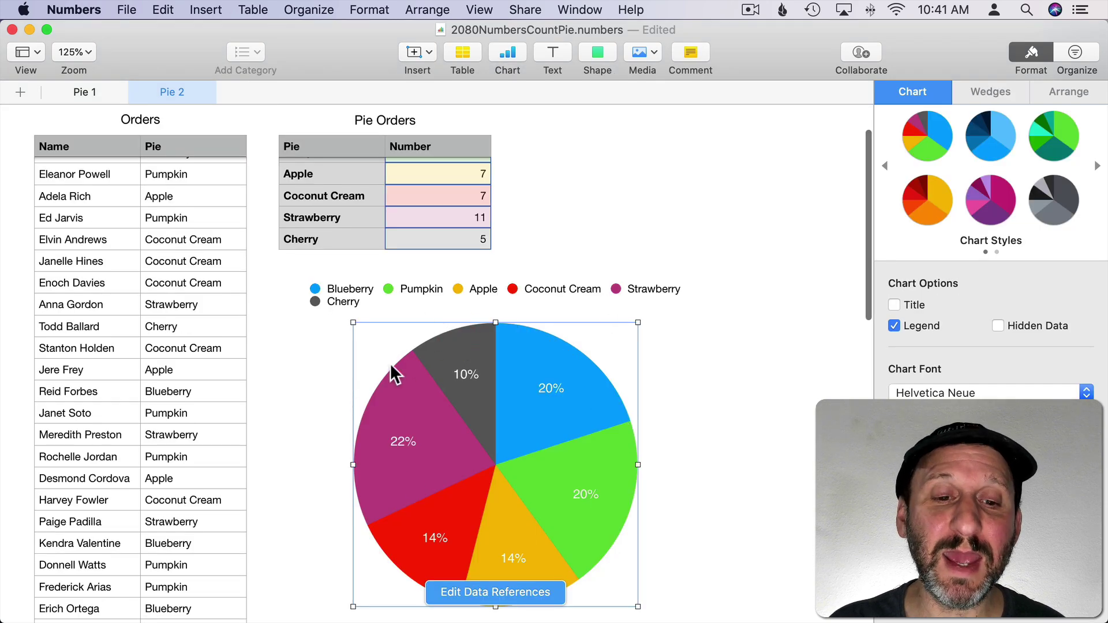
pyautogui.scroll(3, 169, 394)
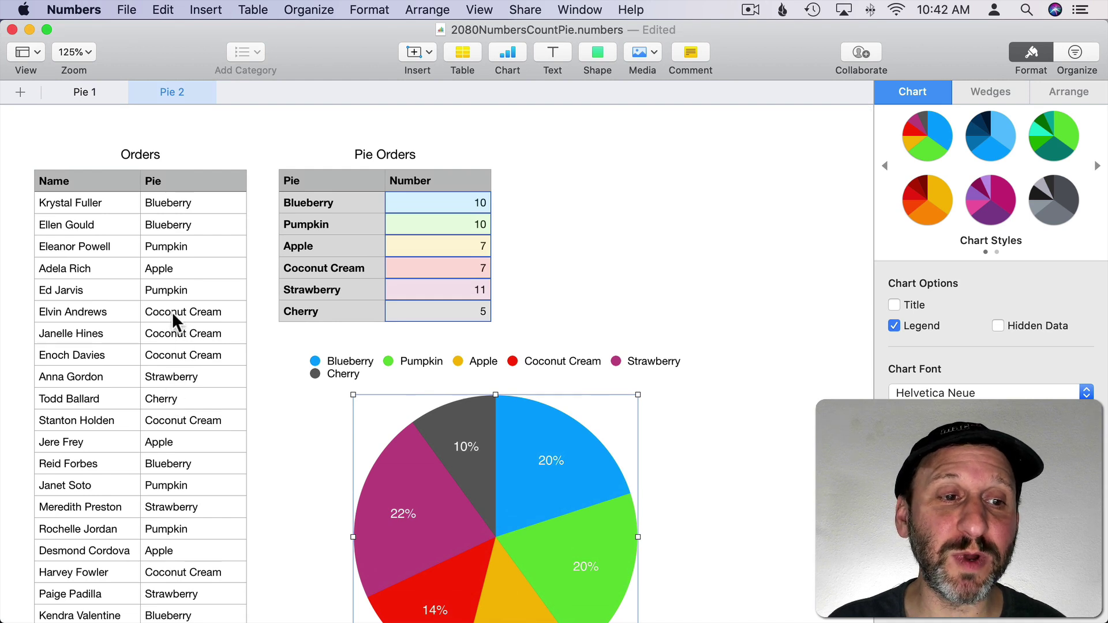
# Change one order's pie to Apple, then undo back to Coconut Cream
pyautogui.click(172, 312)
pyautogui.write('Appl')
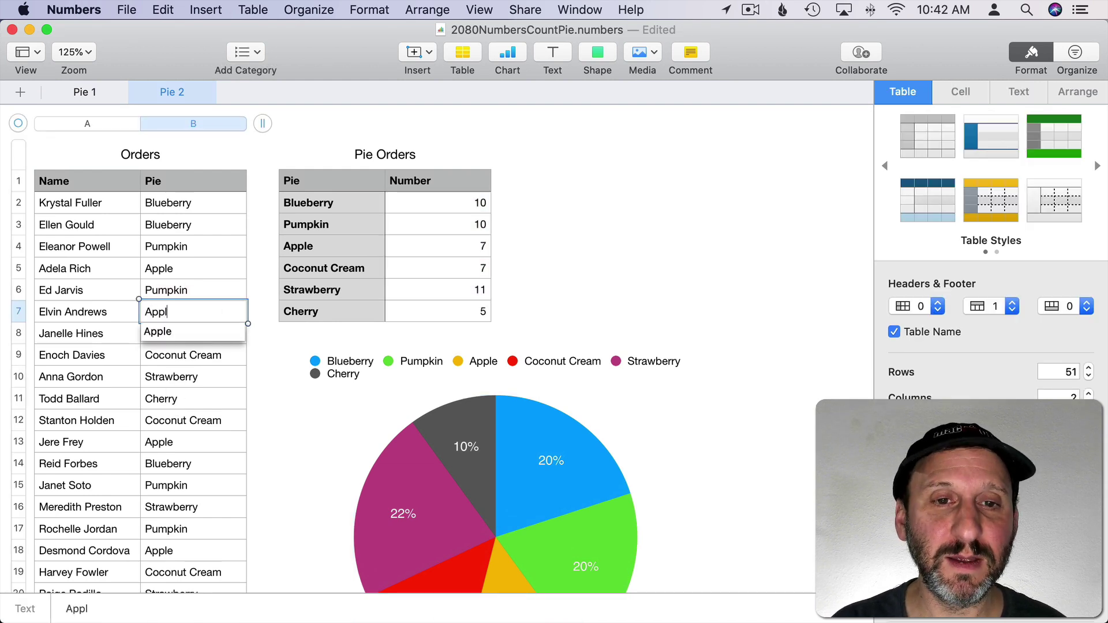
pyautogui.write('e')
pyautogui.press('Return')
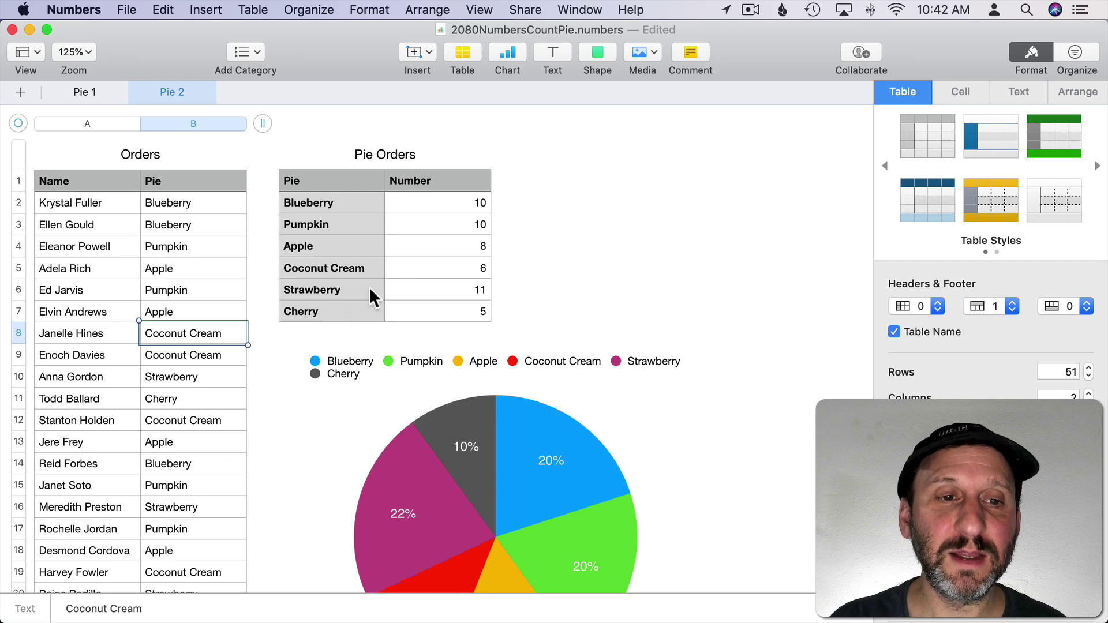
pyautogui.scroll(-3, 467, 434)
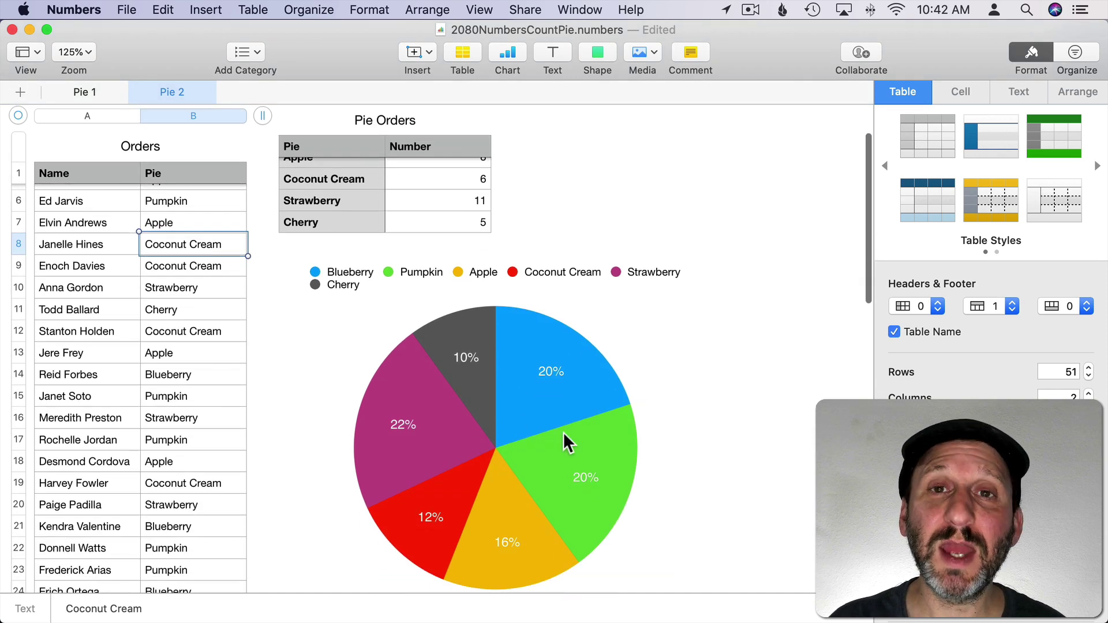
pyautogui.scroll(3, 381, 326)
pyautogui.press('super+z')
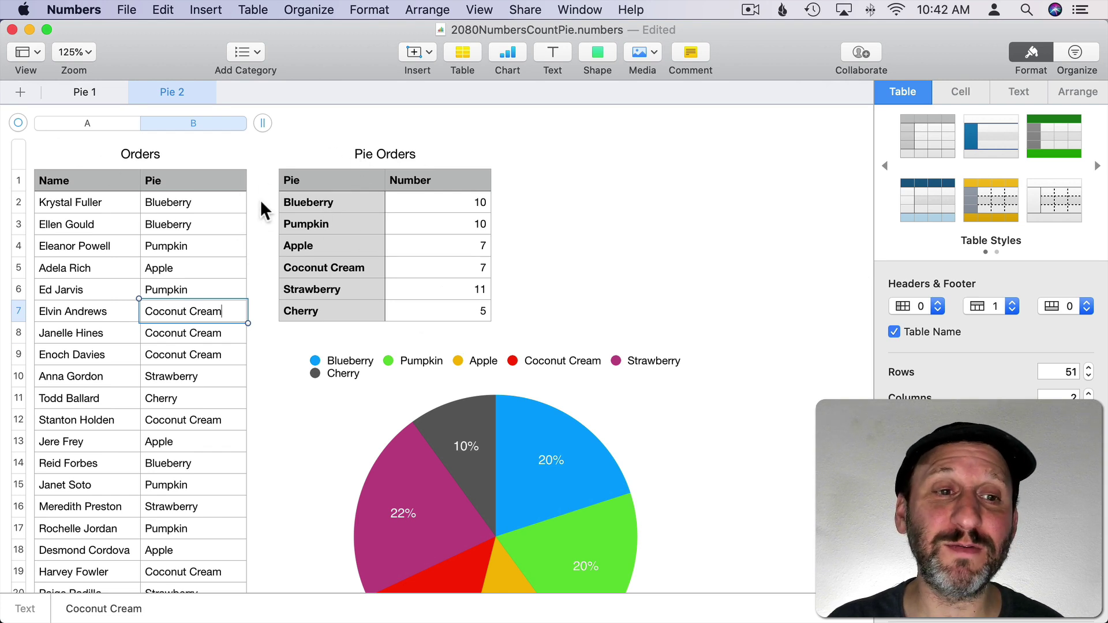
pyautogui.click(261, 177)
# Marquee-select and delete the Pie Orders table and its pie chart
pyautogui.moveTo(263, 153)
pyautogui.mouseDown()
pyautogui.moveTo(542, 463)
pyautogui.moveTo(574, 516)
pyautogui.mouseUp()
pyautogui.press('Delete')
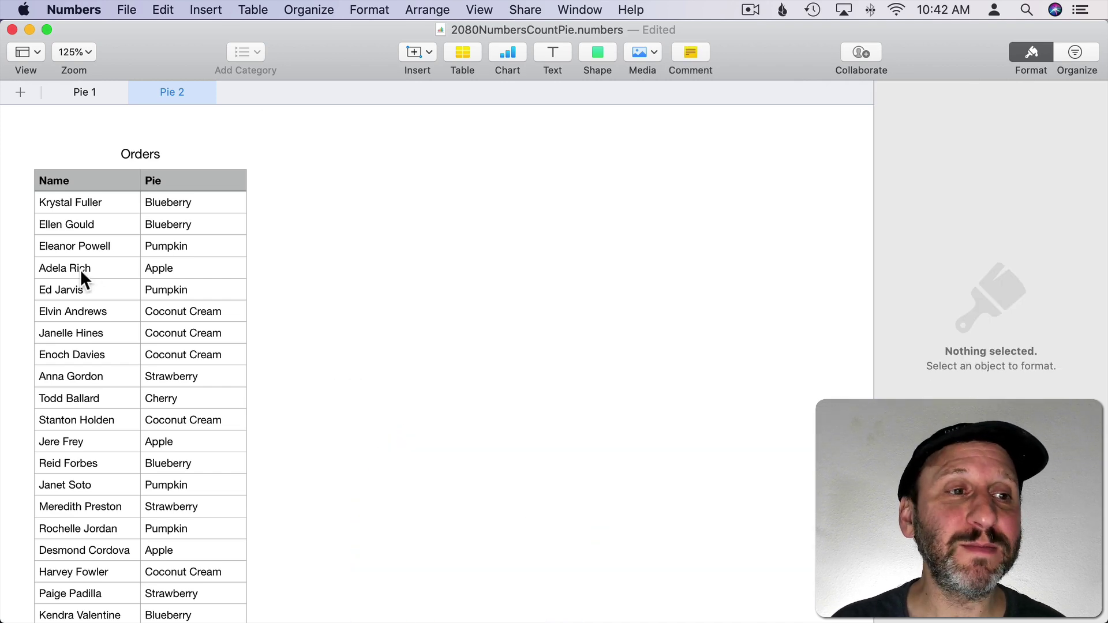
# Explore the Pie column menu and Organize menu of the Orders table without changing anything
pyautogui.click(86, 180)
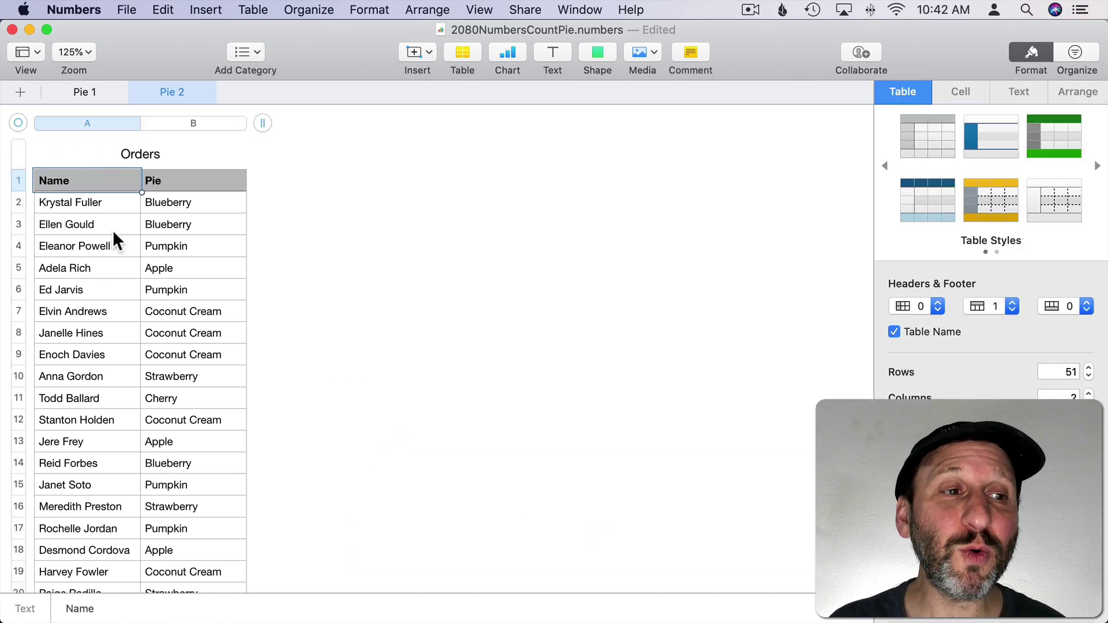
pyautogui.click(210, 124)
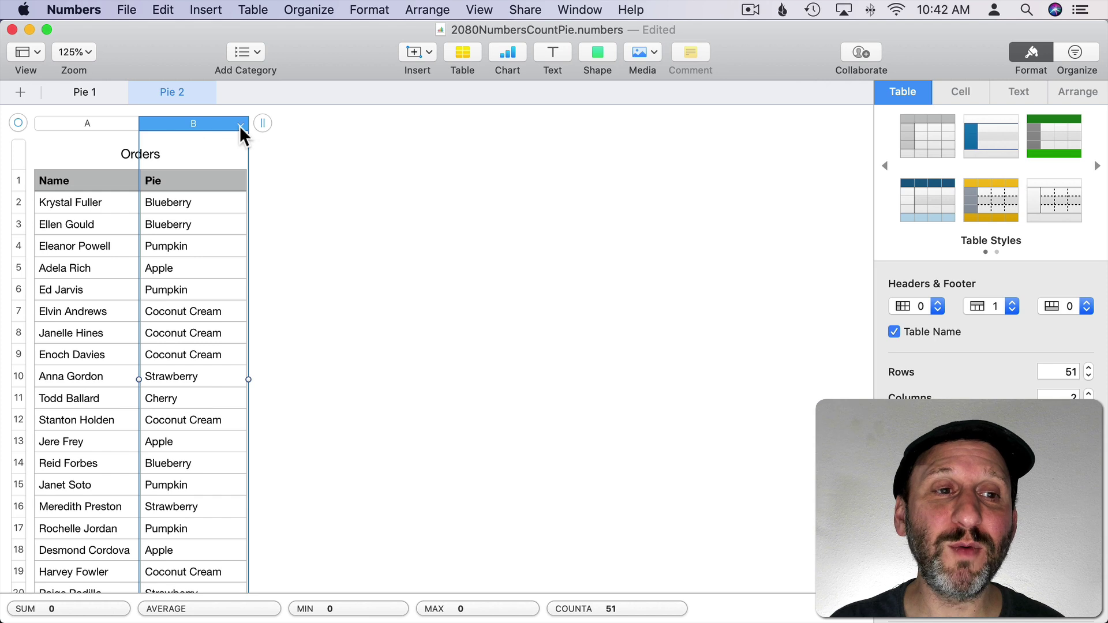
pyautogui.click(240, 124)
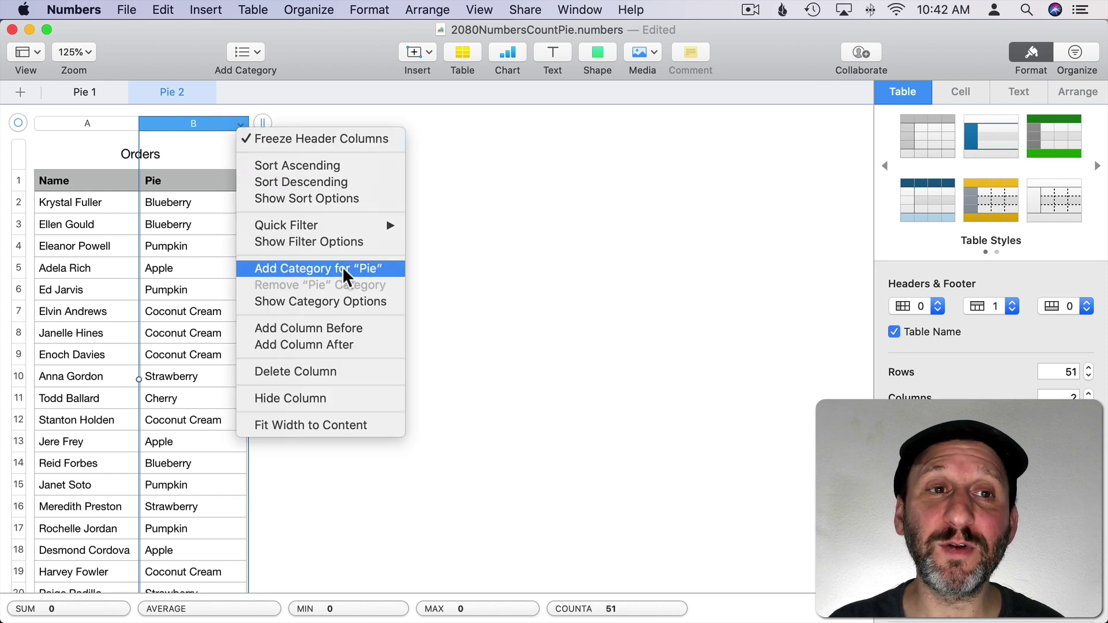
pyautogui.click(198, 119)
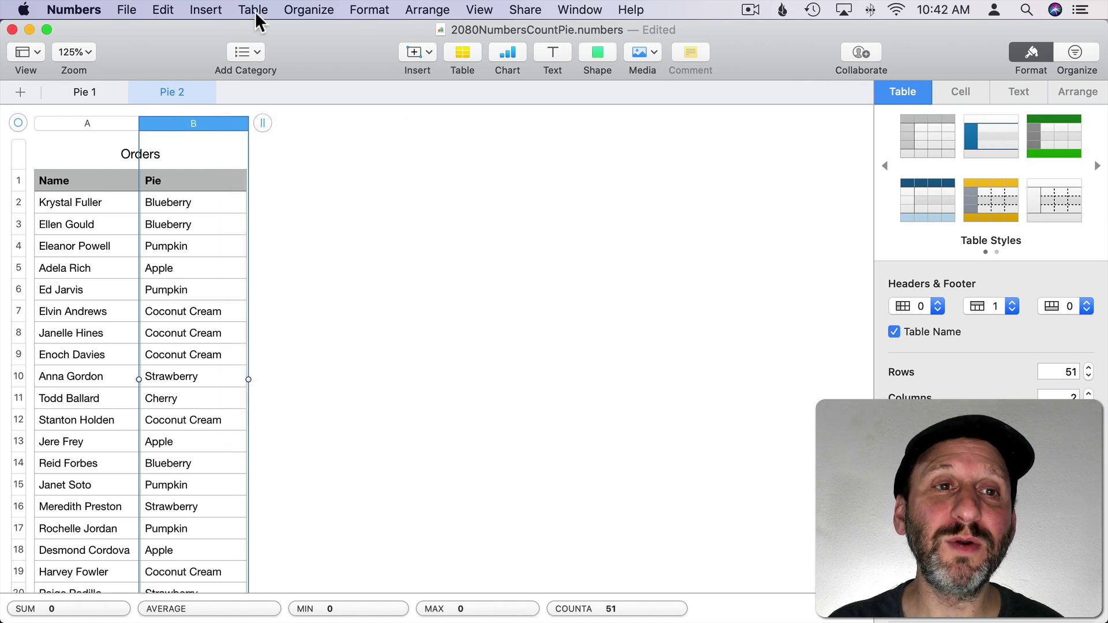
pyautogui.click(286, 9)
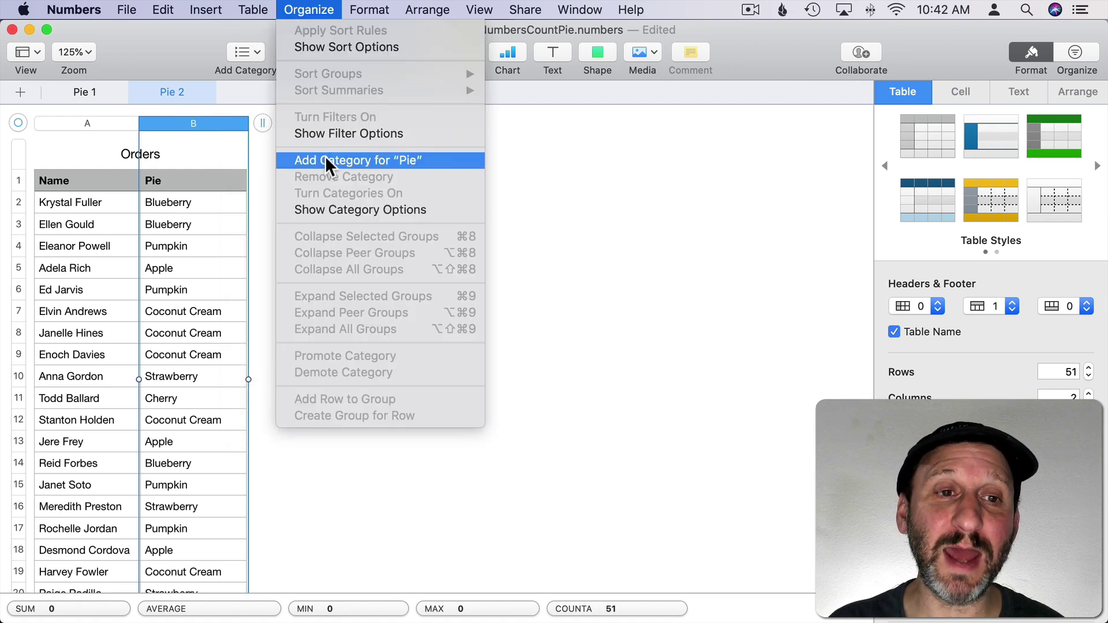
pyautogui.click(628, 148)
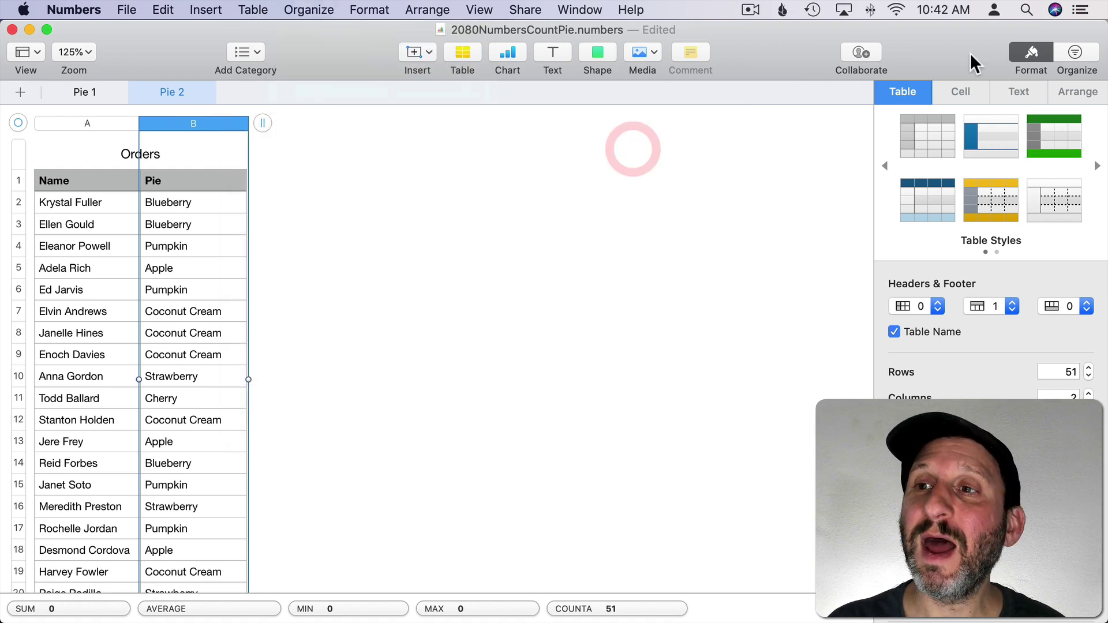
# Show the Organize sidebar's Categories options without choosing a grouping column
pyautogui.click(1083, 53)
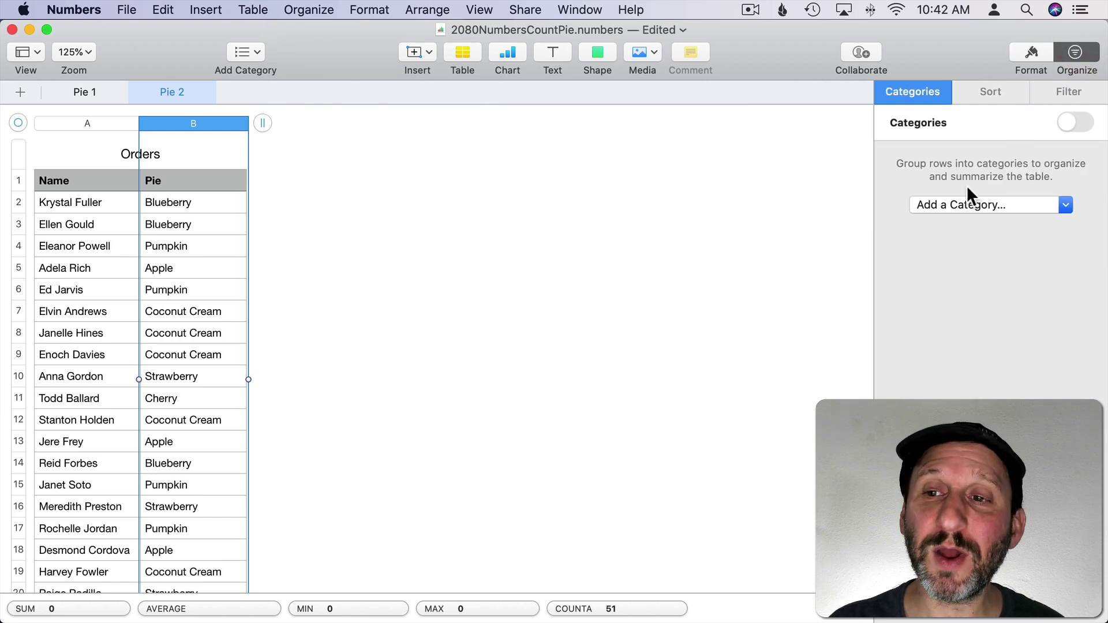
pyautogui.click(961, 205)
pyautogui.click(722, 223)
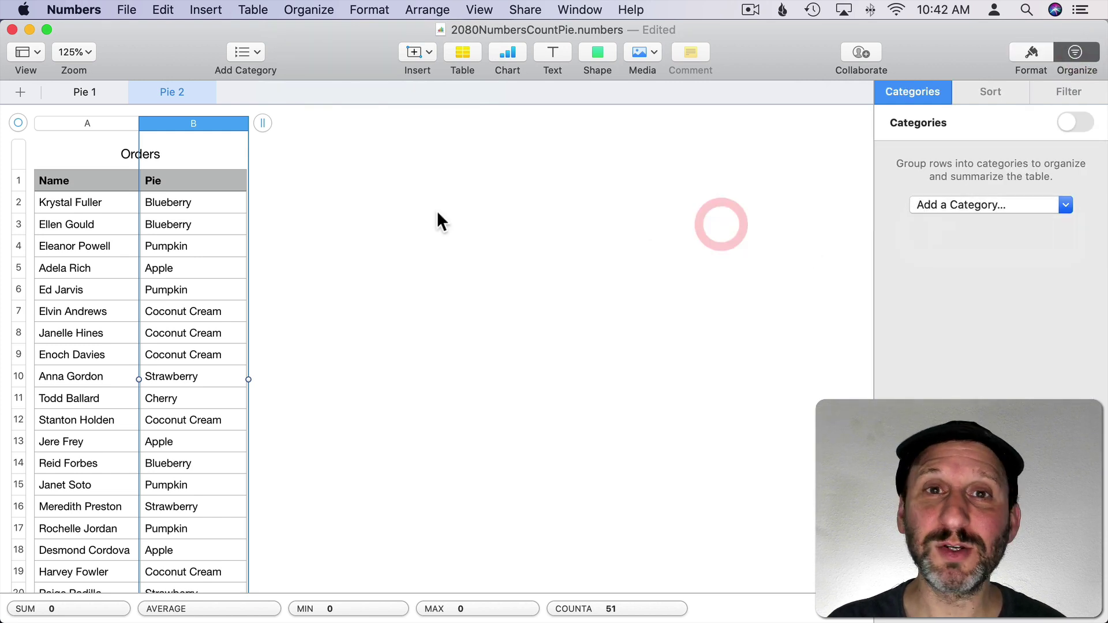
# Add a category for the Pie column so Orders rows group by pie type
pyautogui.click(240, 123)
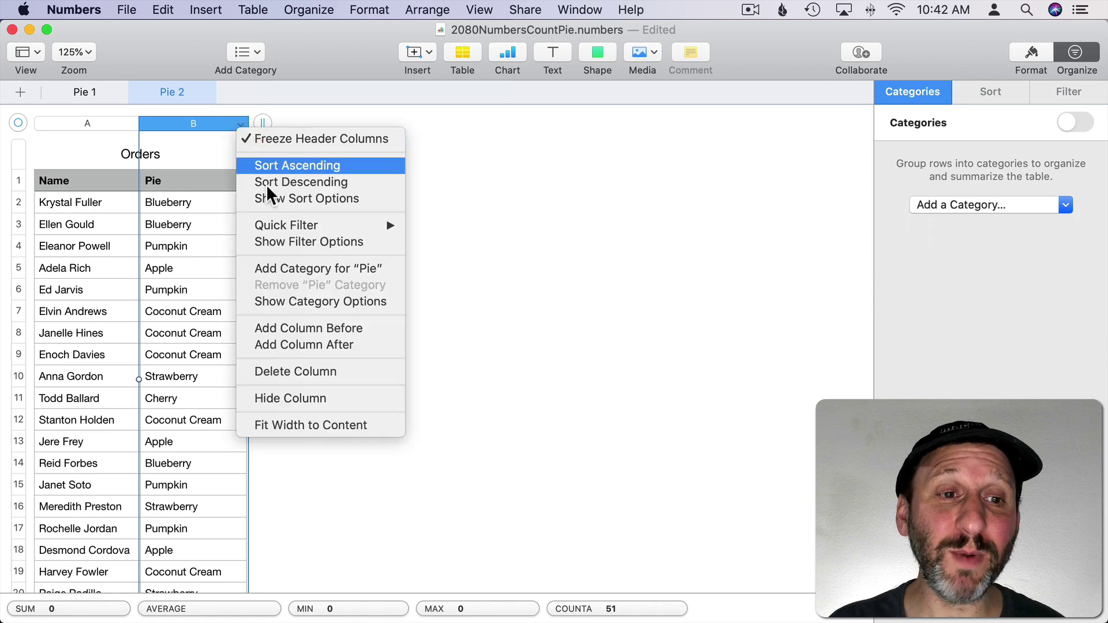
pyautogui.click(285, 266)
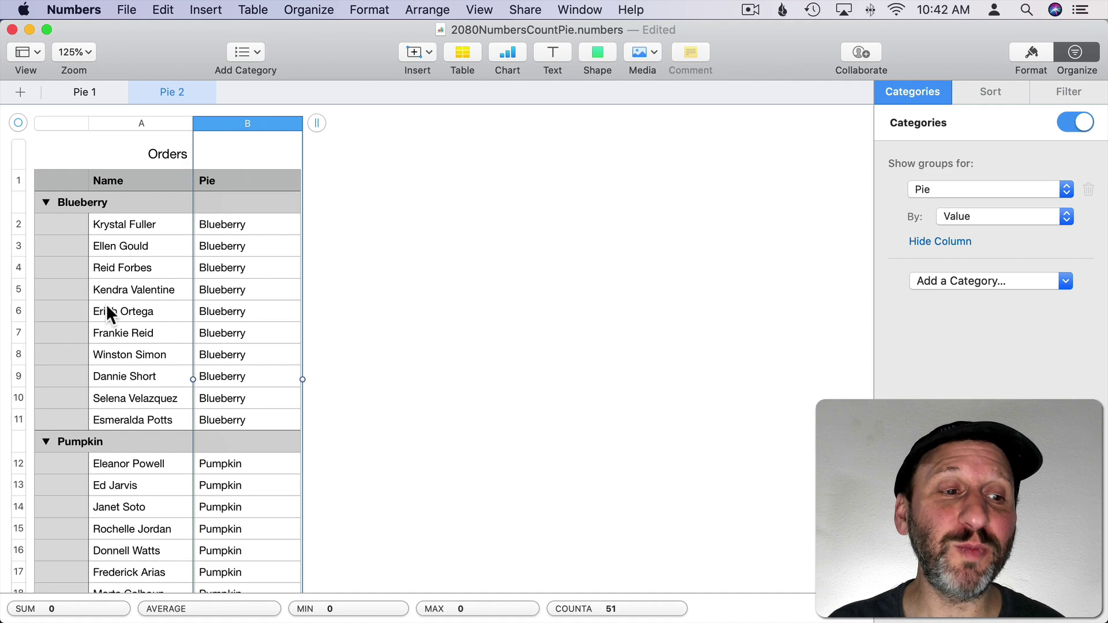
pyautogui.scroll(-5, 106, 304)
pyautogui.scroll(-5, 107, 304)
pyautogui.scroll(-5, 106, 307)
pyautogui.scroll(-3, 105, 307)
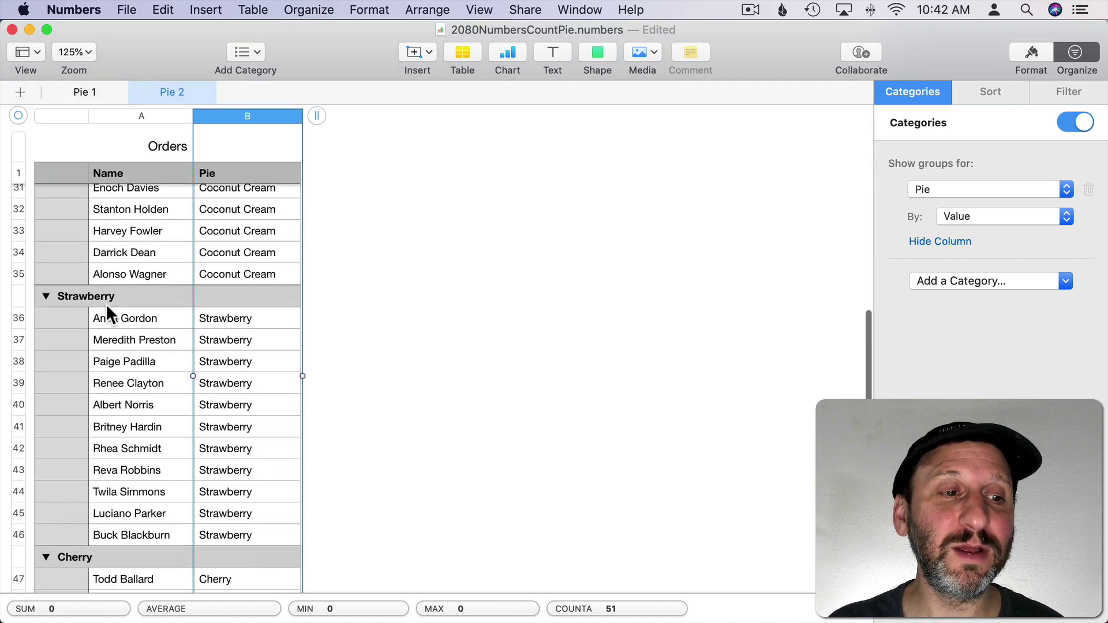
pyautogui.scroll(-3, 106, 308)
pyautogui.scroll(-2, 107, 308)
pyautogui.scroll(-2, 107, 304)
pyautogui.scroll(15, 106, 304)
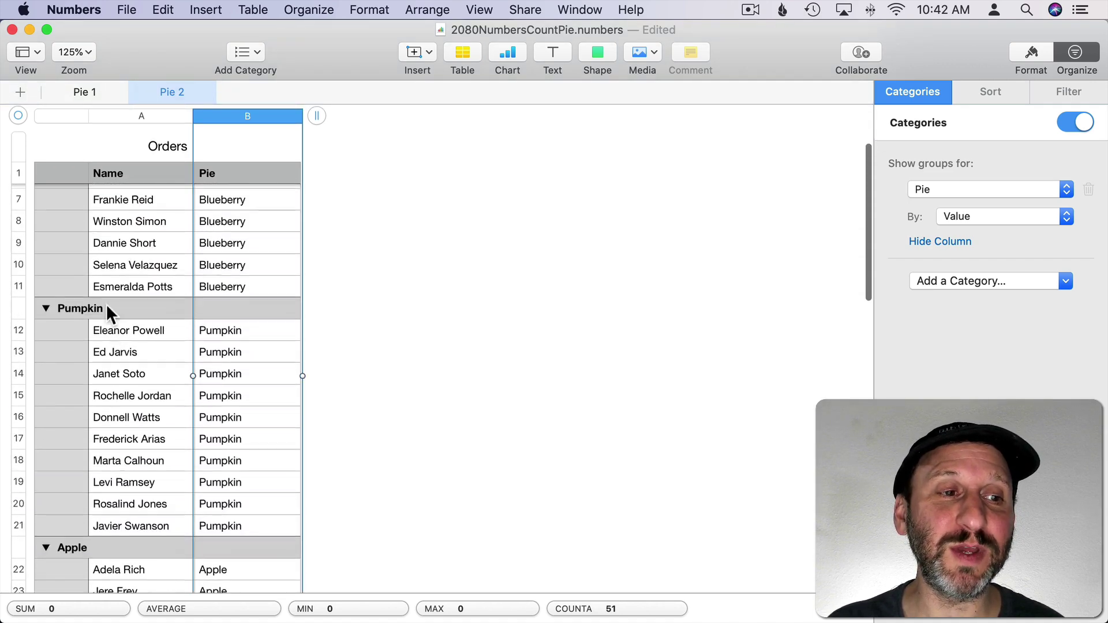
pyautogui.scroll(5, 107, 304)
pyautogui.scroll(2, 86, 251)
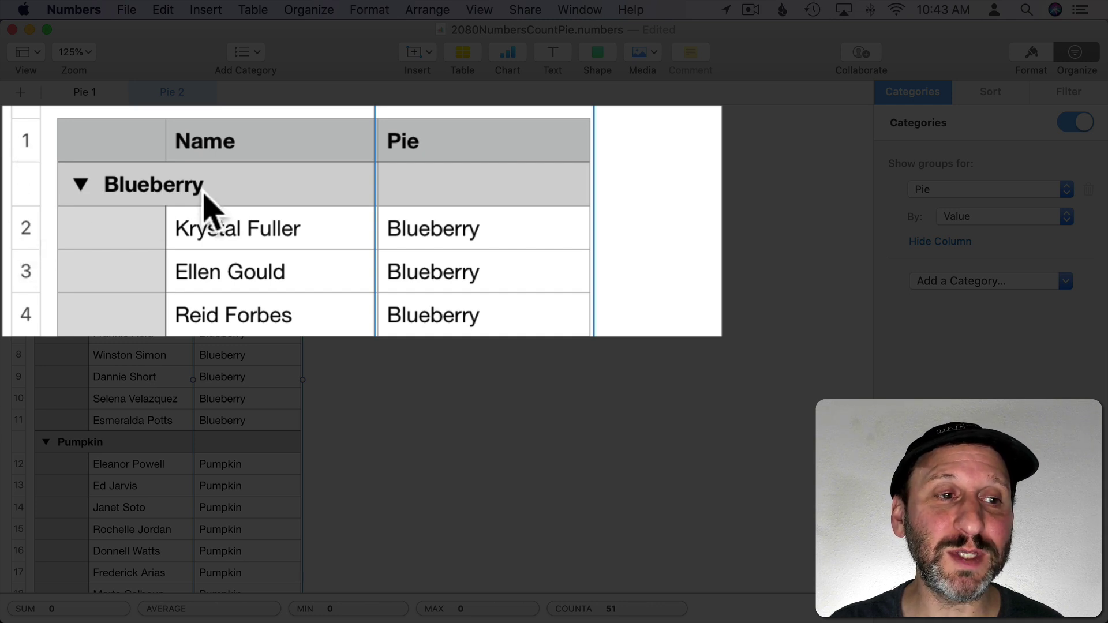
# Set the Blueberry group row's Pie summary cell to Count, giving each group its order count
pyautogui.click(159, 189)
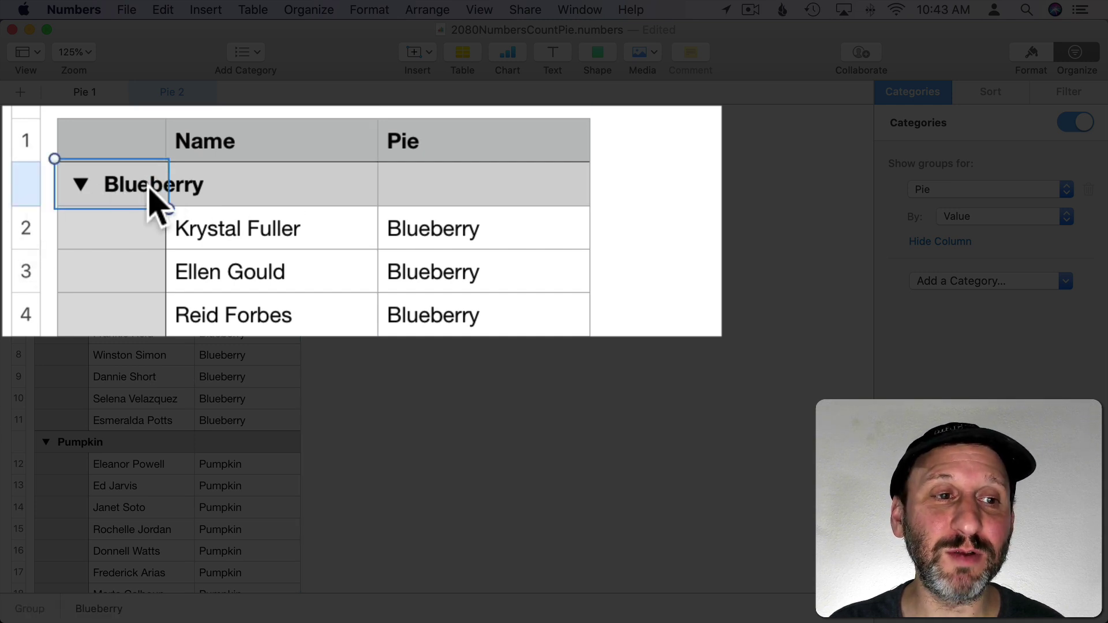
pyautogui.click(480, 183)
pyautogui.click(406, 179)
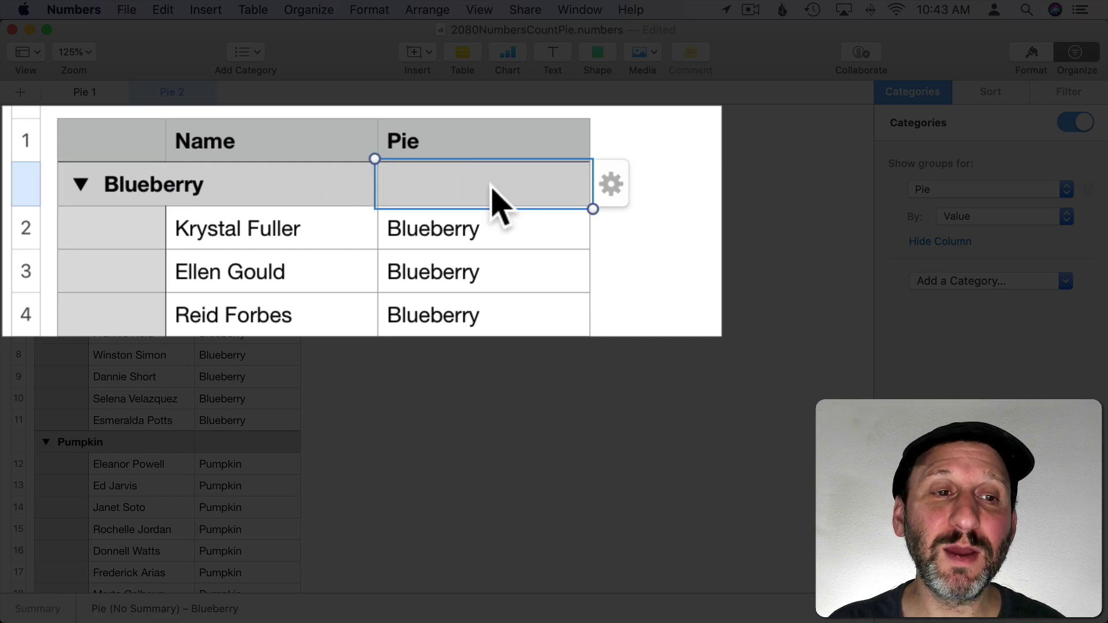
pyautogui.click(613, 185)
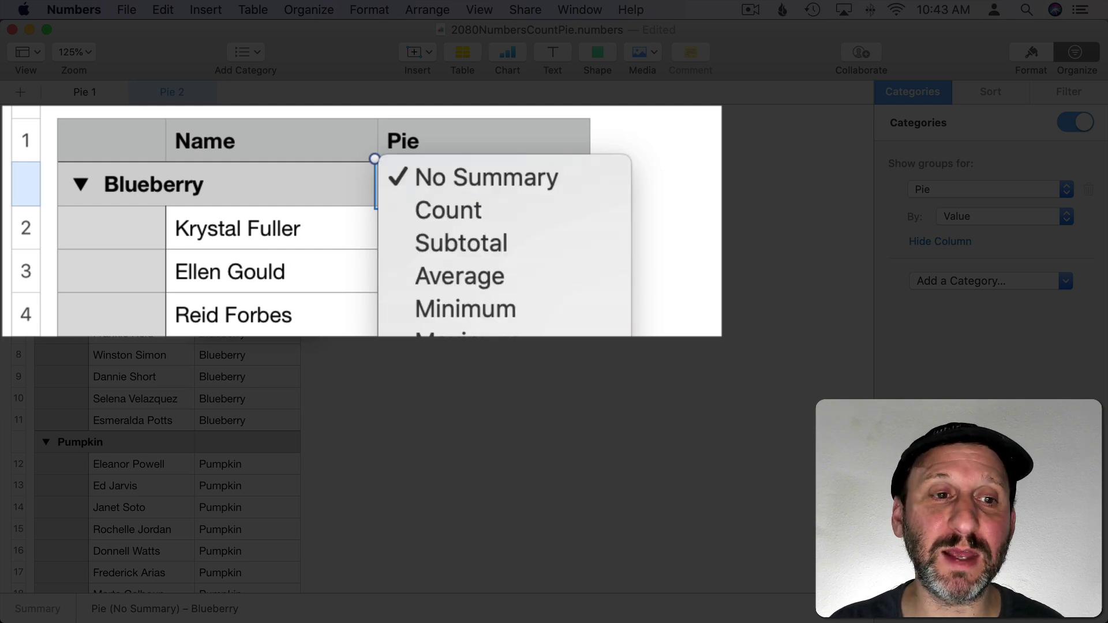
pyautogui.click(457, 215)
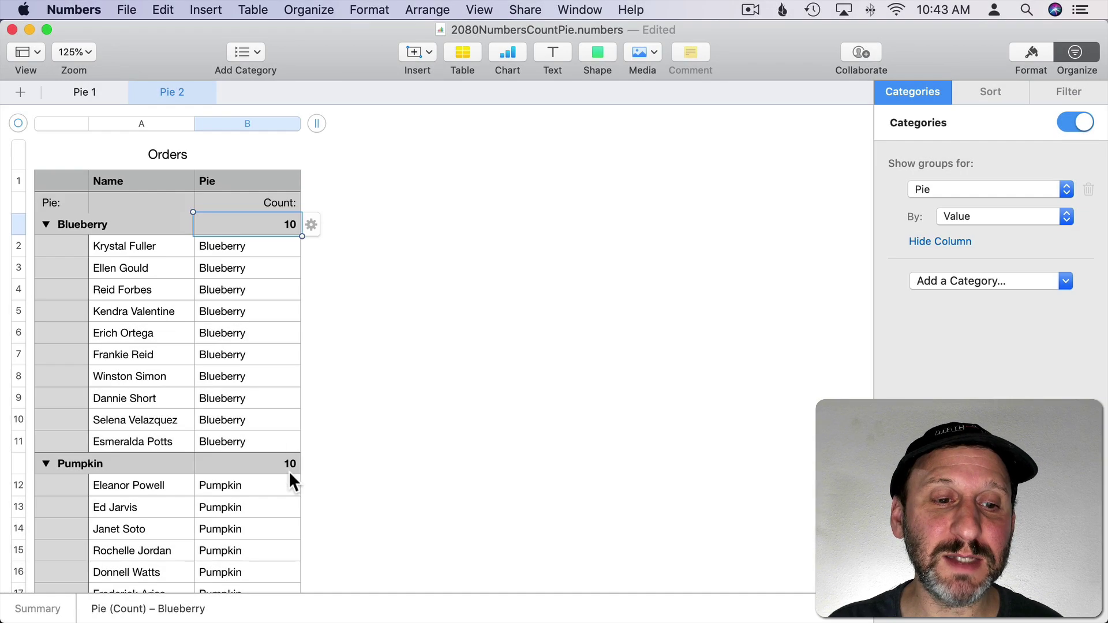
pyautogui.scroll(-5, 288, 472)
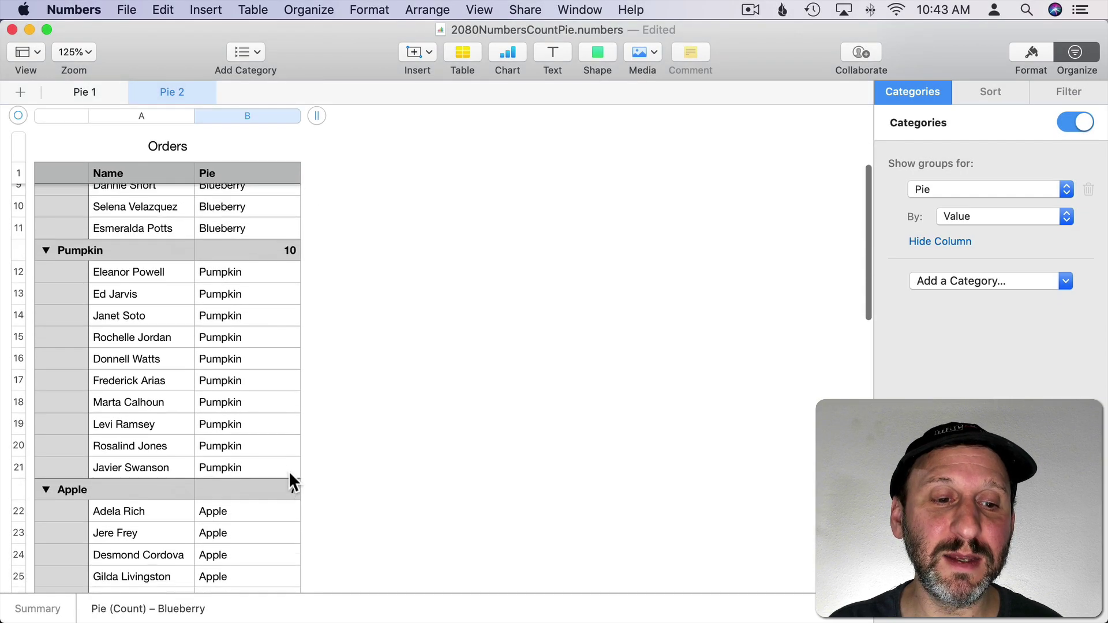
pyautogui.scroll(-2, 289, 471)
pyautogui.scroll(-5, 286, 495)
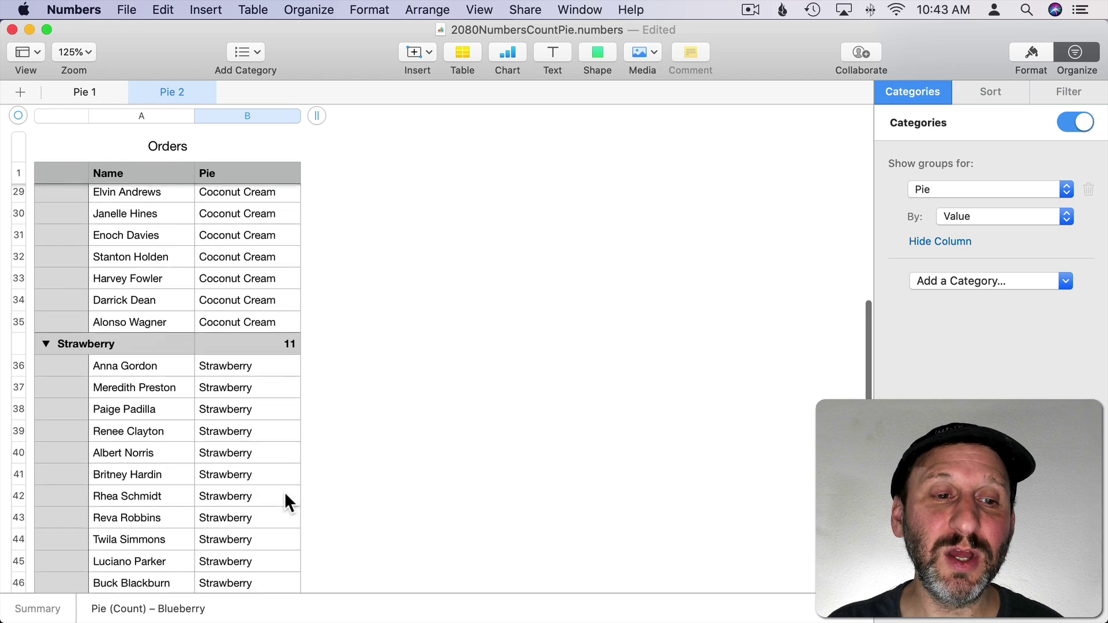
pyautogui.scroll(5, 286, 495)
pyautogui.scroll(3, 286, 495)
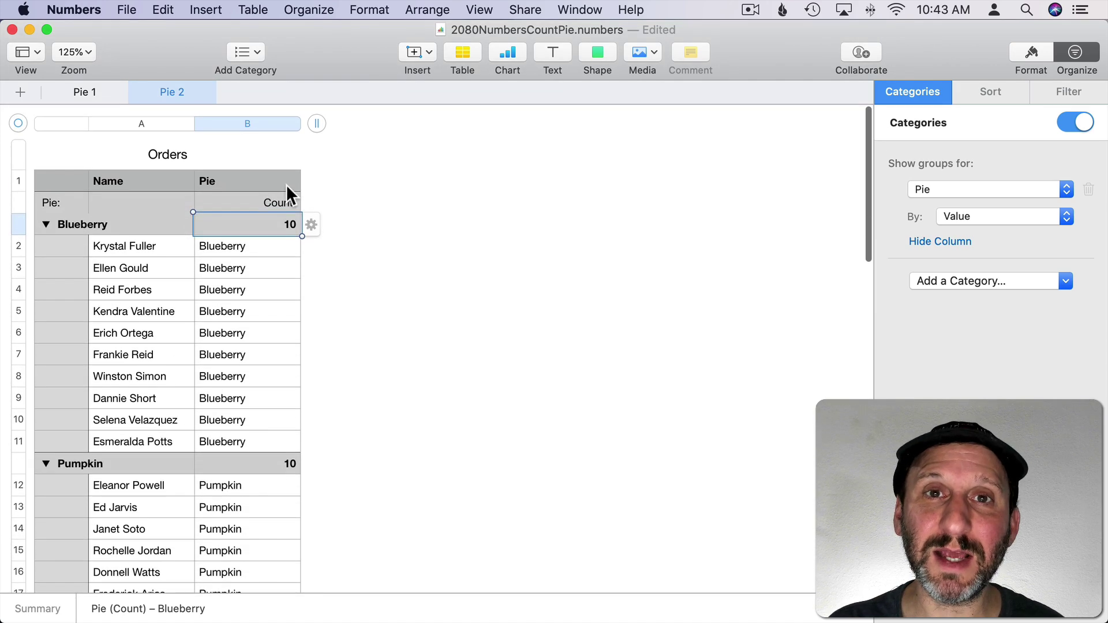
pyautogui.click(18, 125)
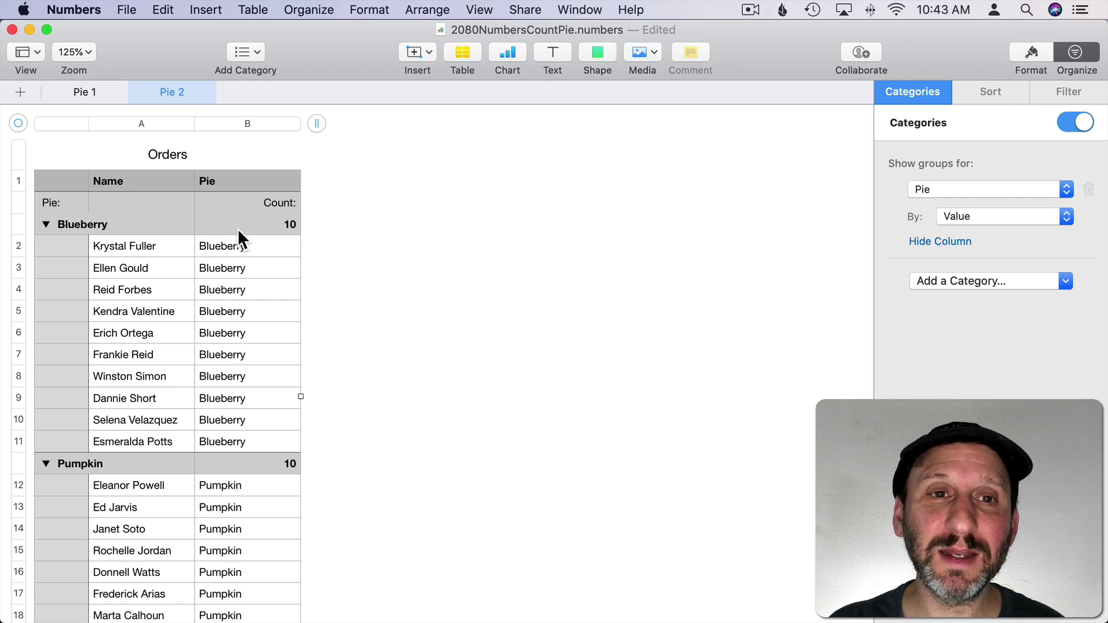
pyautogui.click(509, 53)
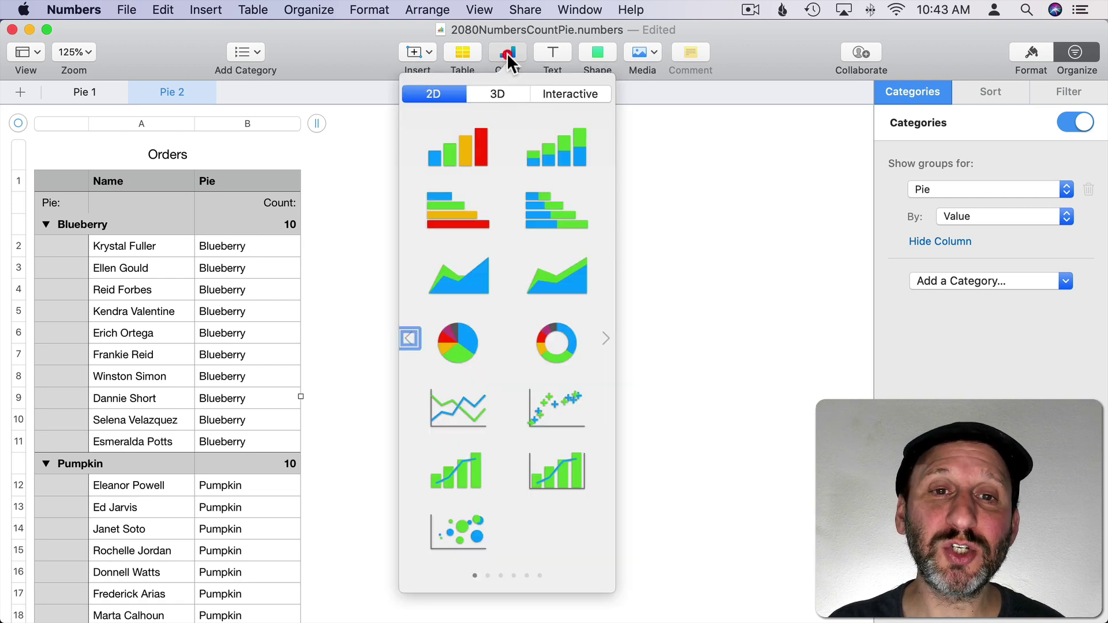
pyautogui.click(454, 349)
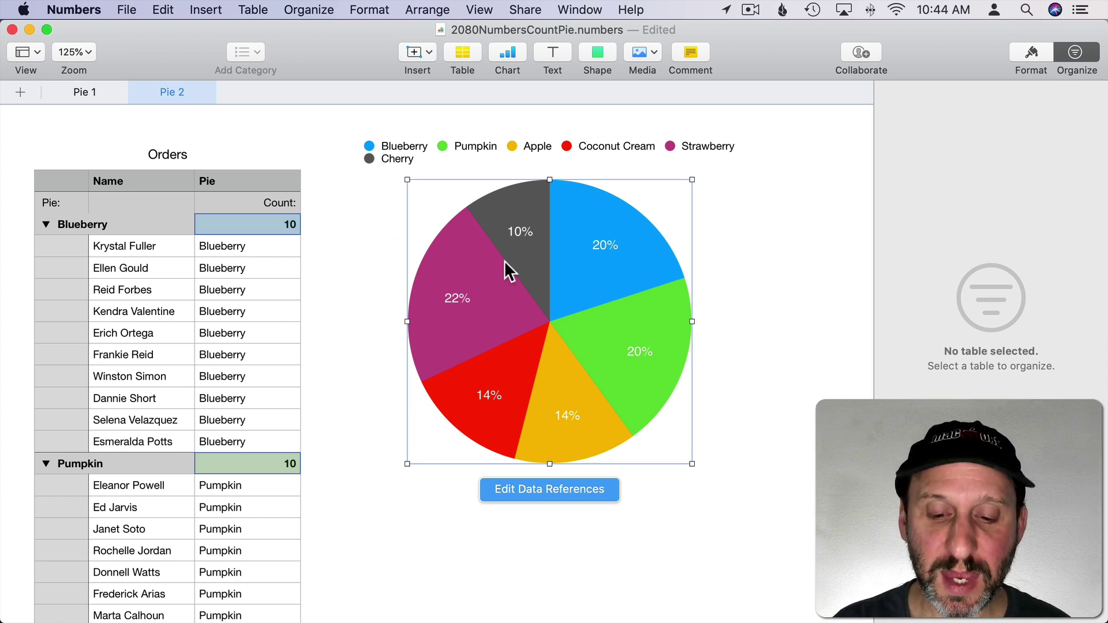
pyautogui.press('Delete')
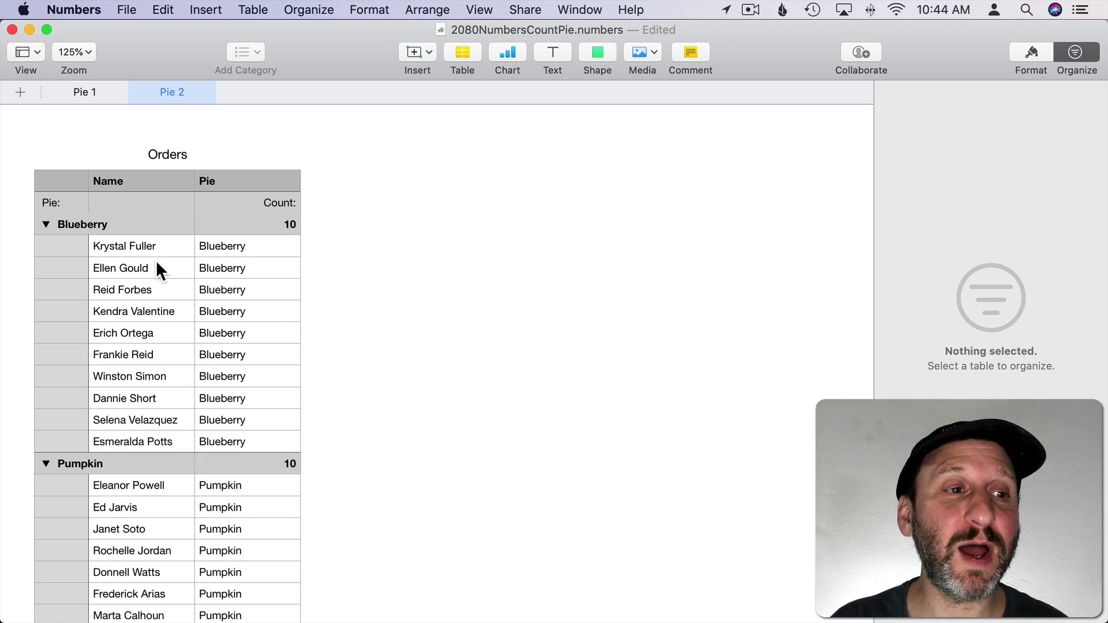
# Sort the pie groups by Pie value ascending so Apple comes first
pyautogui.click(76, 220)
pyautogui.click(309, 10)
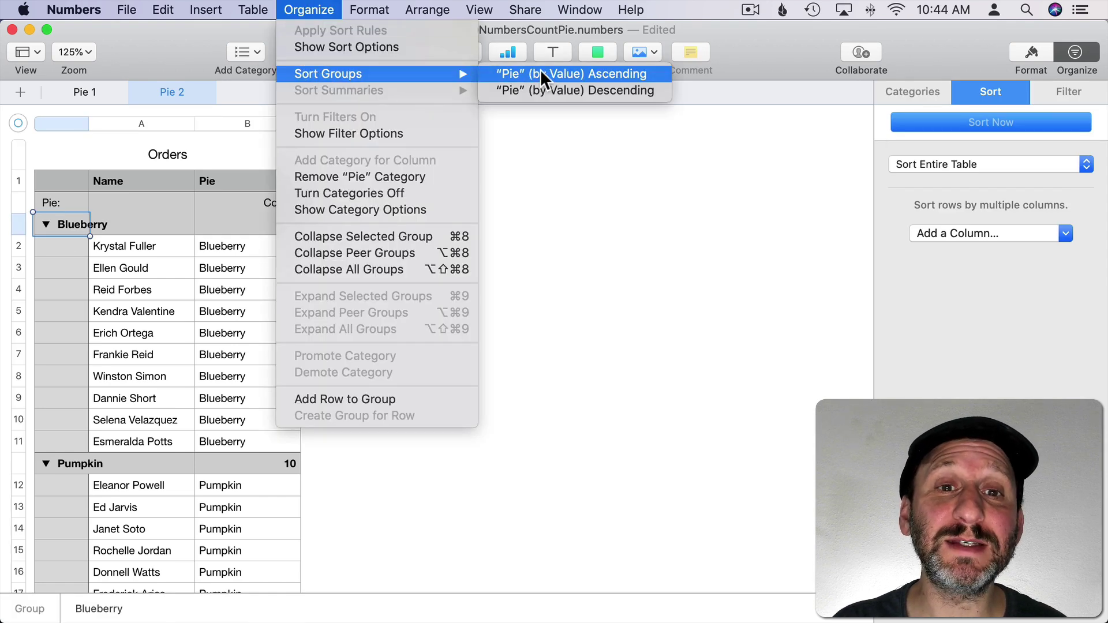
pyautogui.click(607, 73)
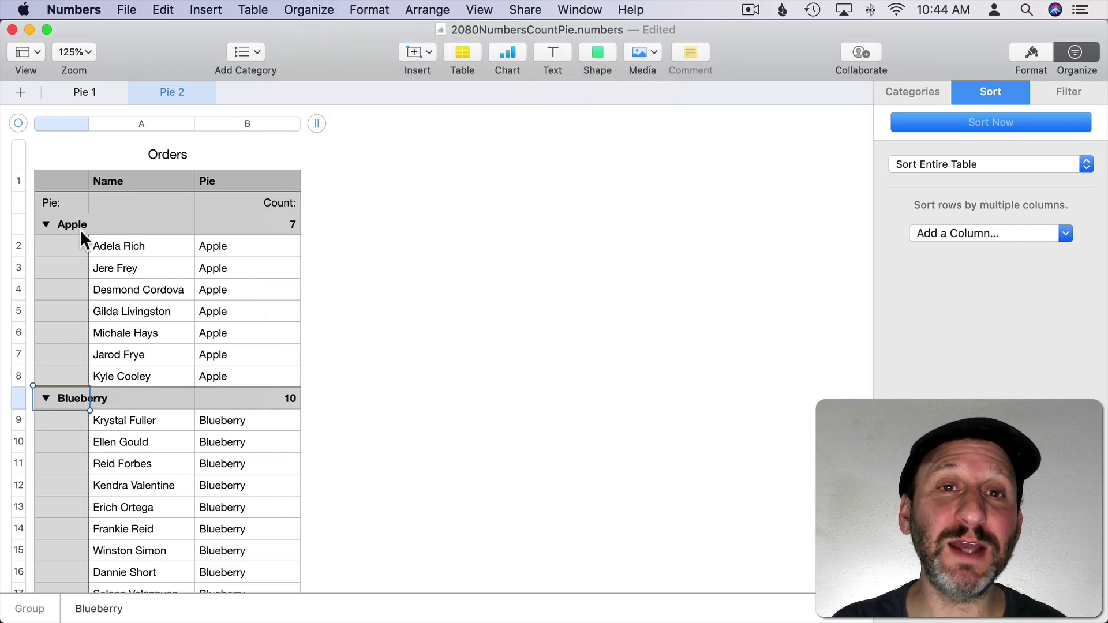
pyautogui.scroll(-5, 68, 401)
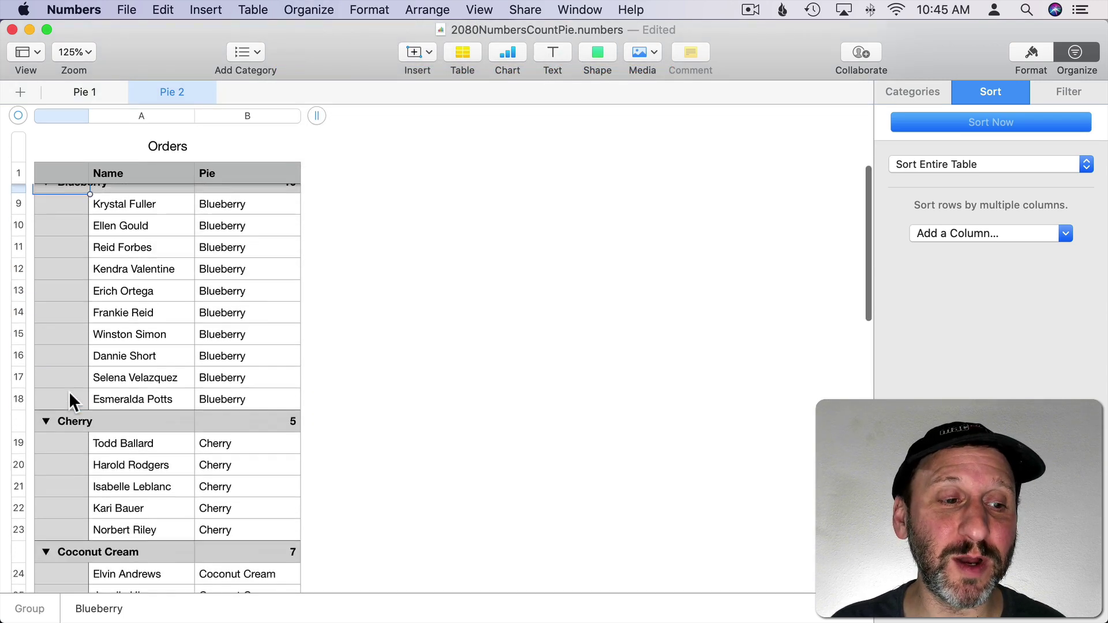
pyautogui.scroll(-5, 69, 400)
pyautogui.scroll(10, 68, 400)
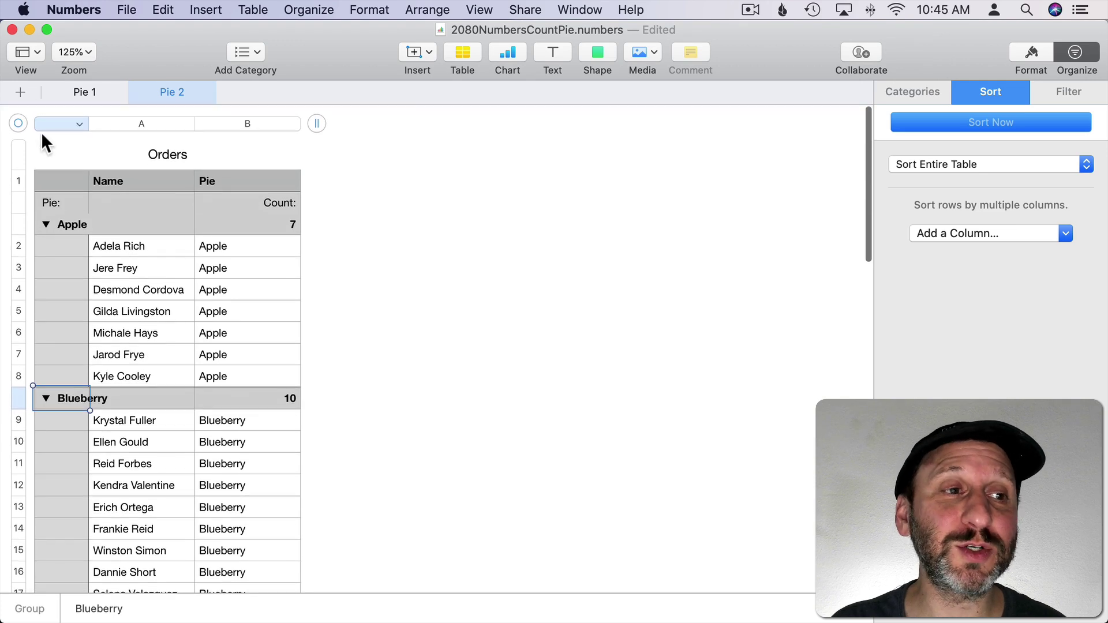
pyautogui.click(18, 118)
# Insert a 2D pie chart of the six pie groups' counts
pyautogui.click(507, 49)
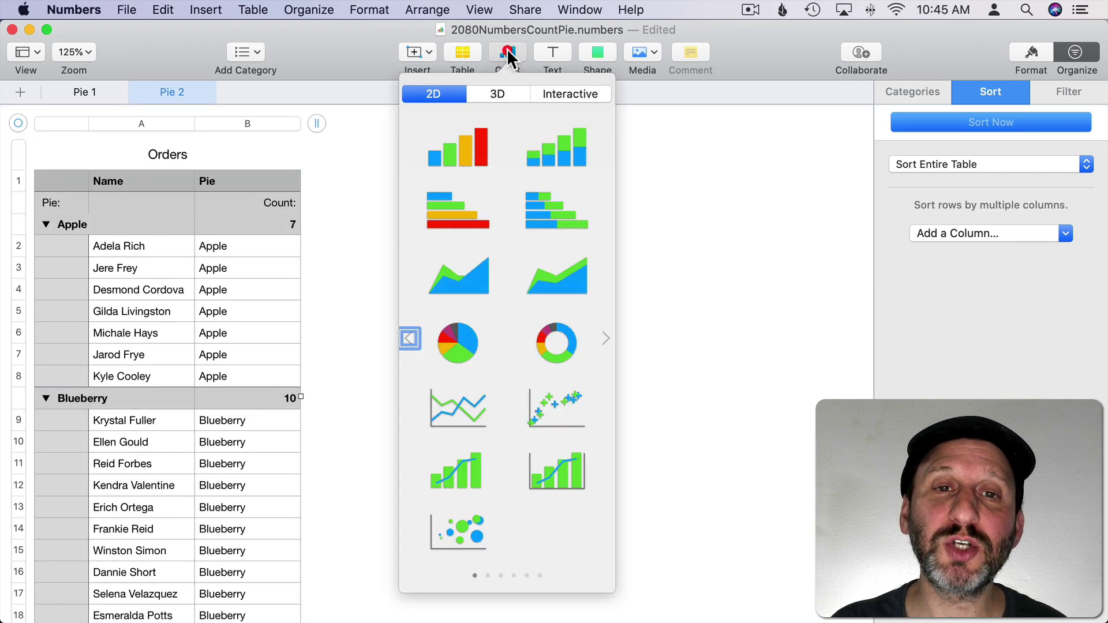
pyautogui.click(458, 346)
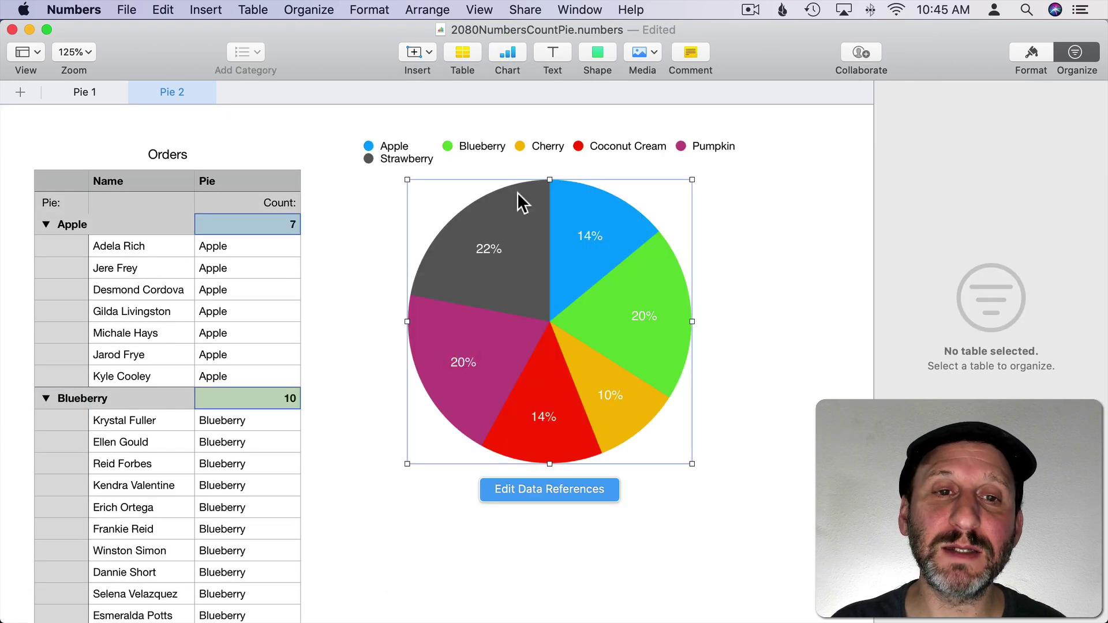